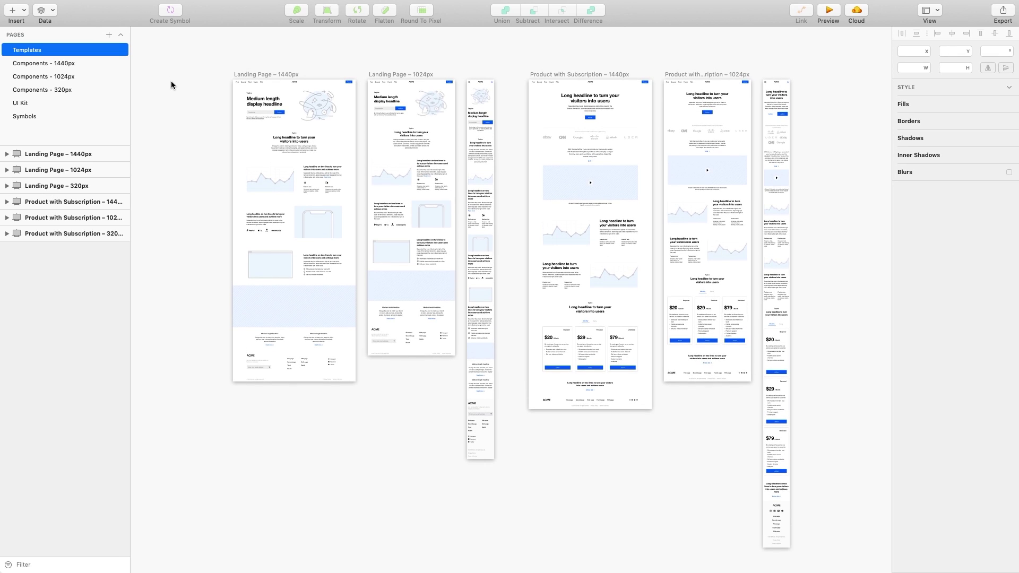
# - Inspect the Cover 3 header and chart sections on the Landing Page artboards
pyautogui.hotkey('ctrl', '+')
pyautogui.click(408, 127)
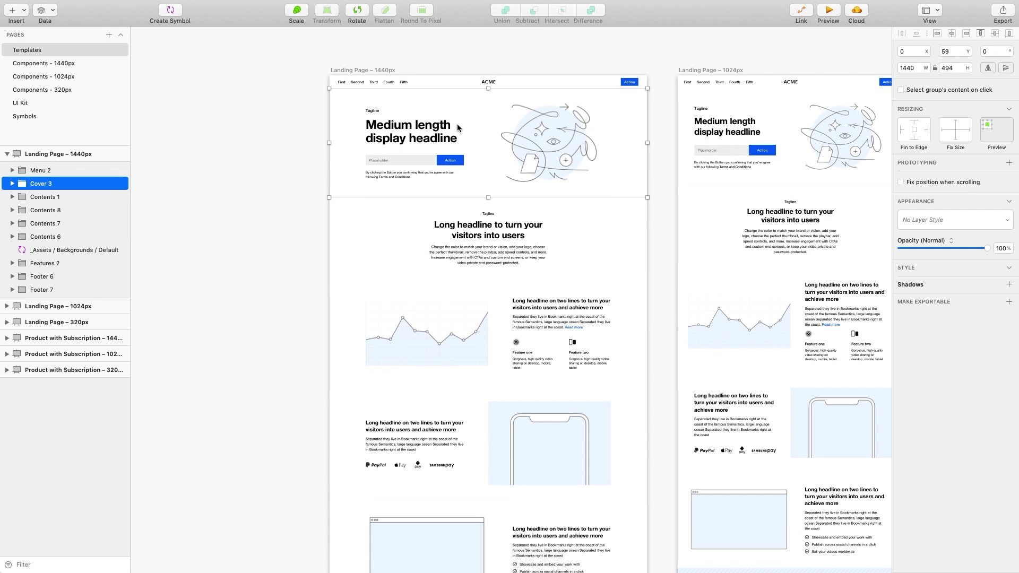
pyautogui.click(469, 216)
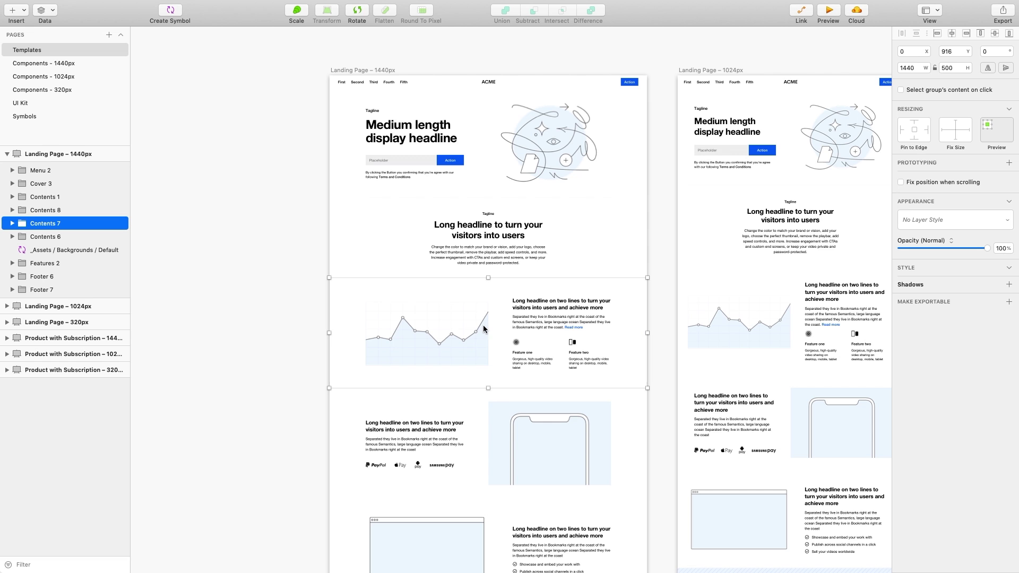
pyautogui.click(487, 44)
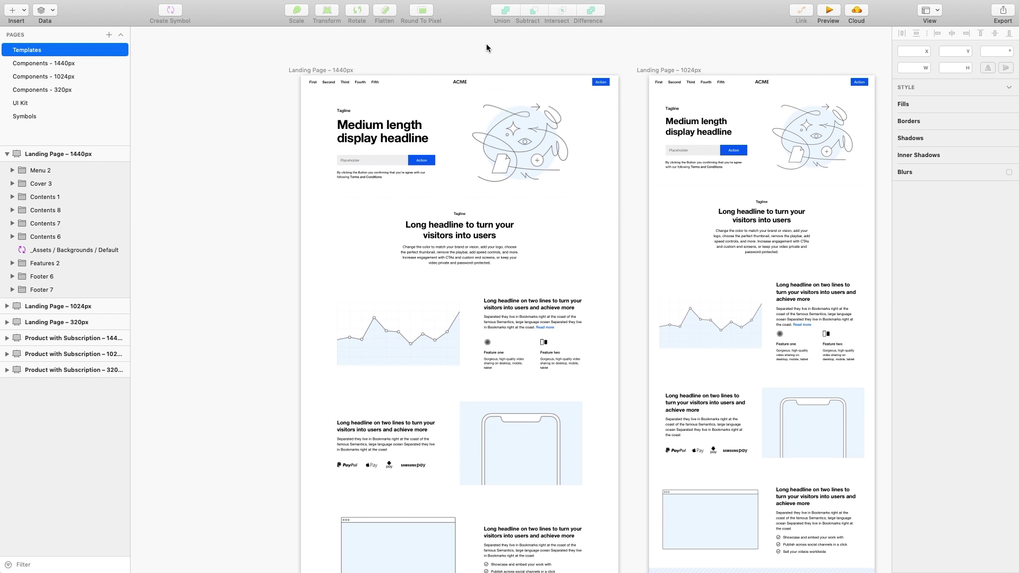
pyautogui.hscroll(10, 486, 44)
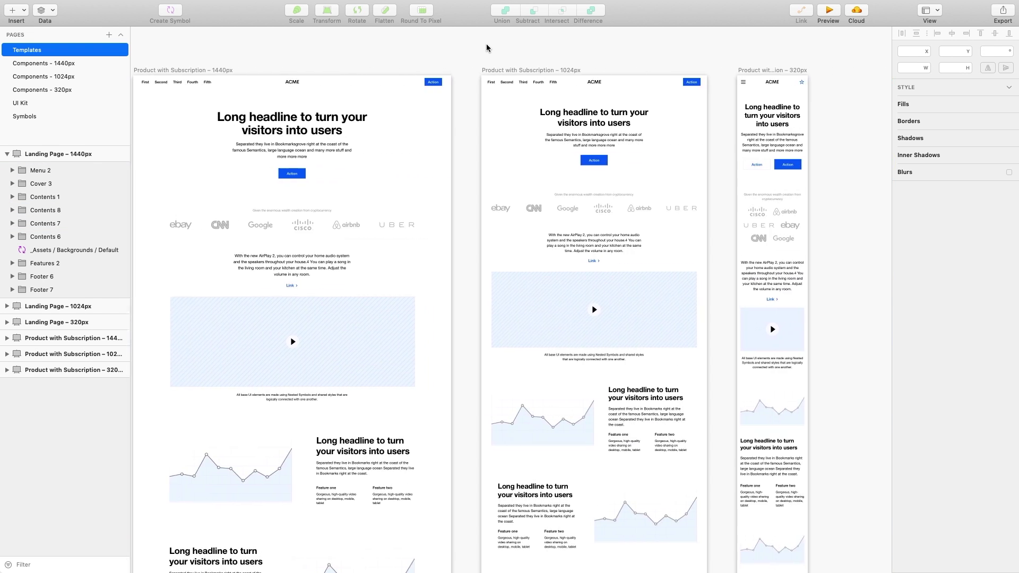
pyautogui.hscroll(-15, 486, 49)
pyautogui.hscroll(-5, 486, 43)
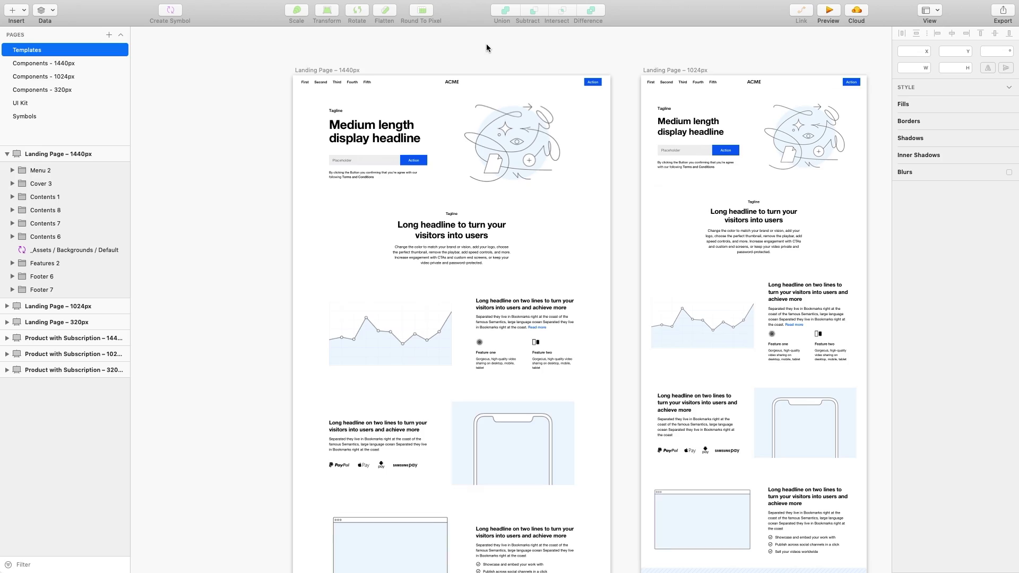
pyautogui.hotkey('ctrl', '-')
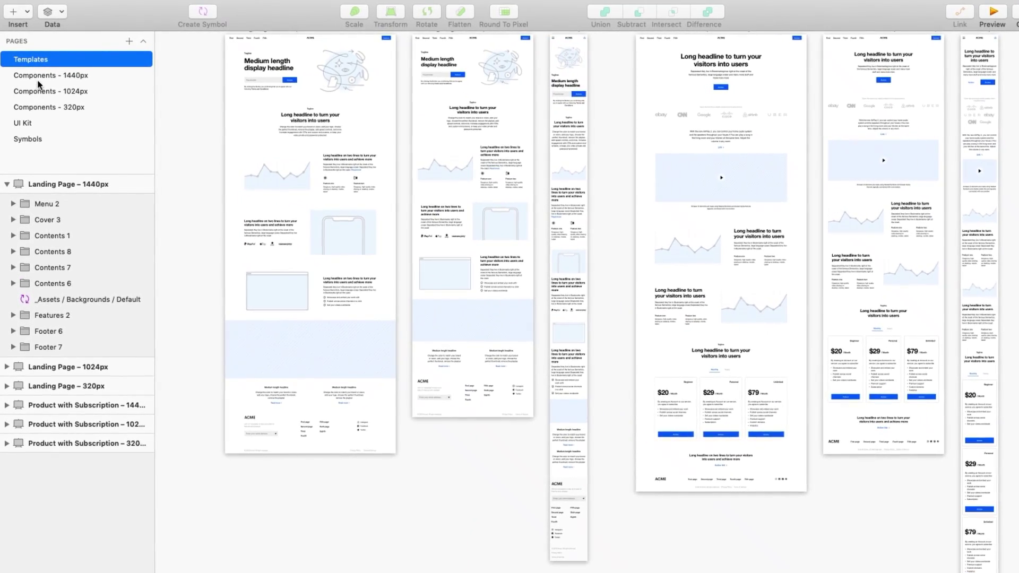
# - Browse the 1440px components including the first footer, then the 1024px and 320px component pages
pyautogui.click(50, 74)
pyautogui.hotkey('ctrl', '0')
pyautogui.click(269, 201)
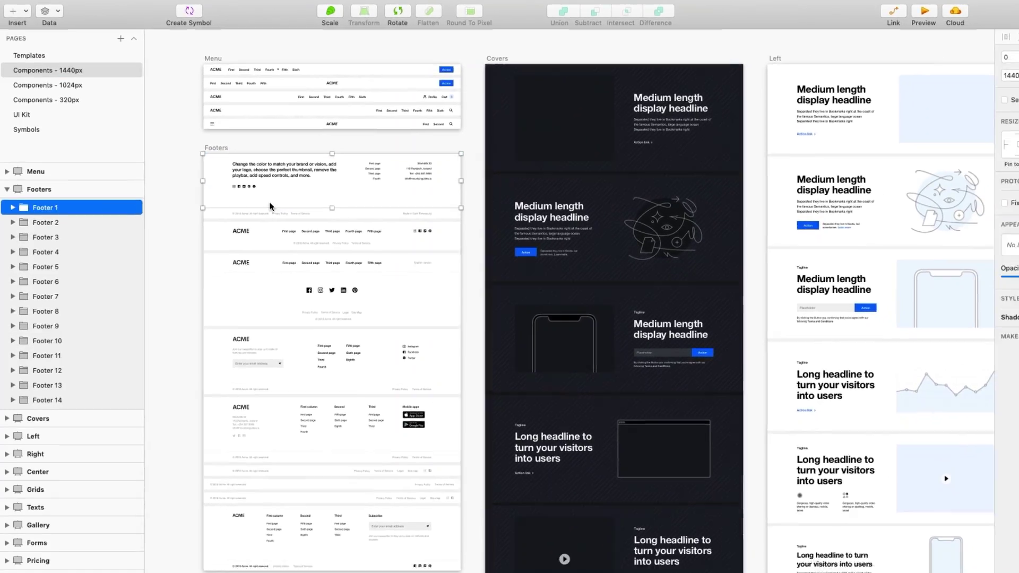
pyautogui.click(164, 250)
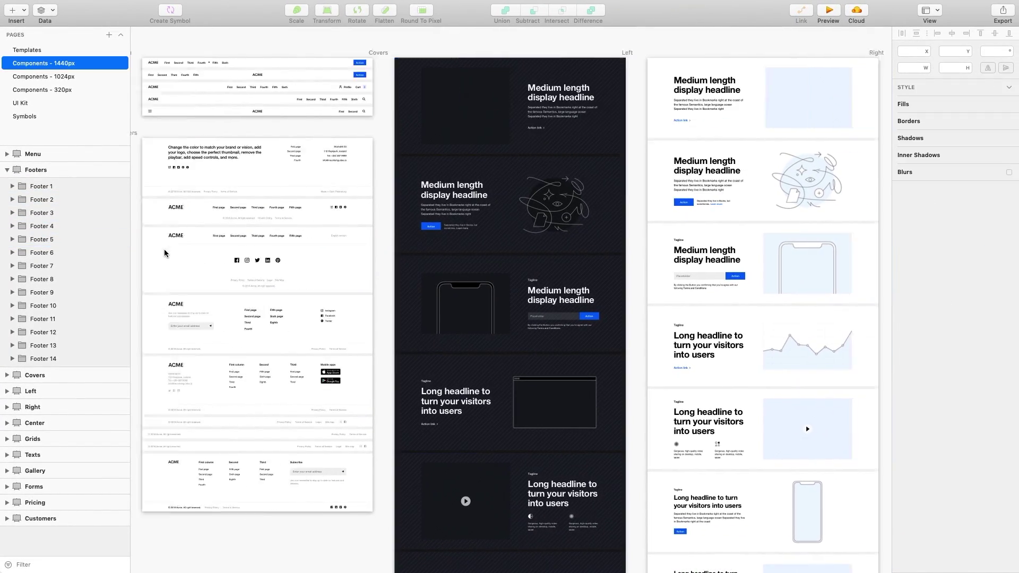
pyautogui.hscroll(10, 164, 249)
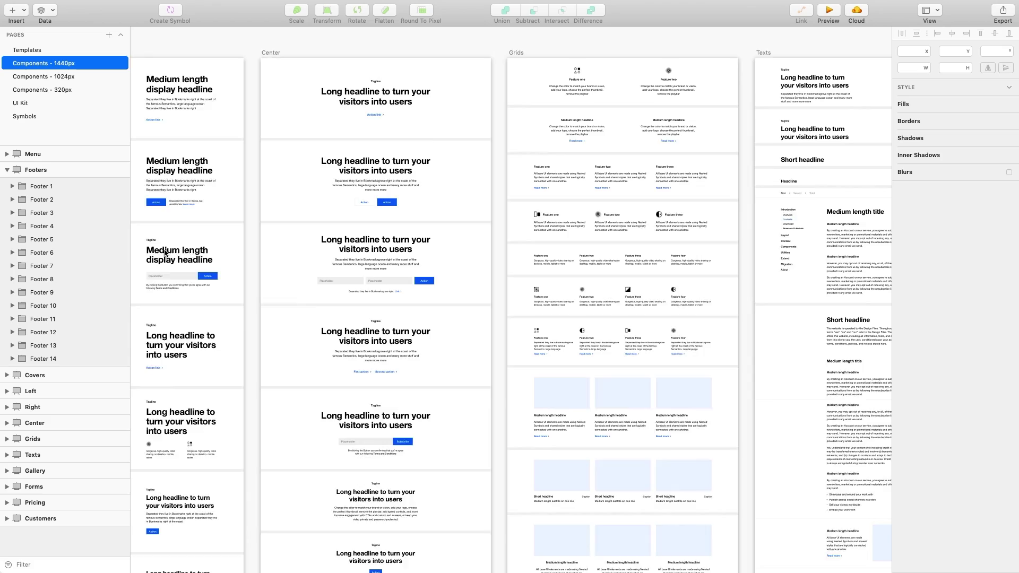
pyautogui.hscroll(10, 164, 249)
pyautogui.hscroll(5, 164, 249)
pyautogui.hscroll(-5, 164, 250)
pyautogui.hscroll(-10, 190, 289)
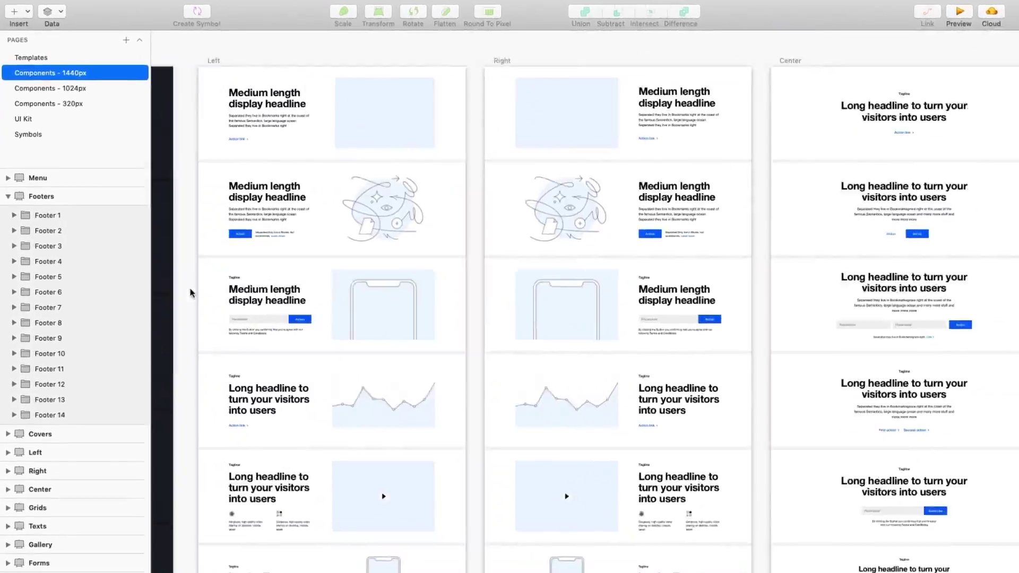
pyautogui.hscroll(-10, 212, 323)
pyautogui.click(43, 76)
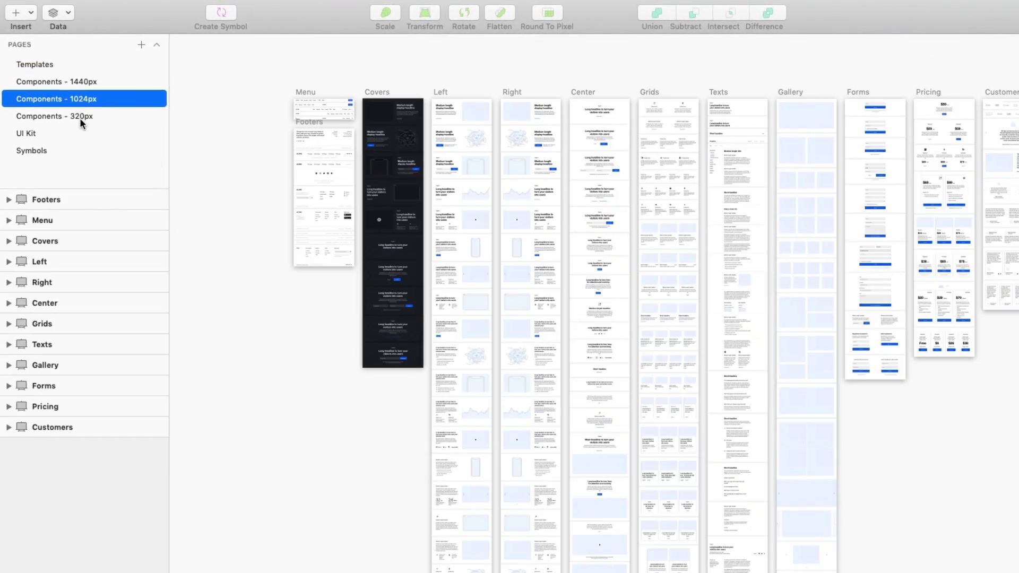
pyautogui.click(79, 116)
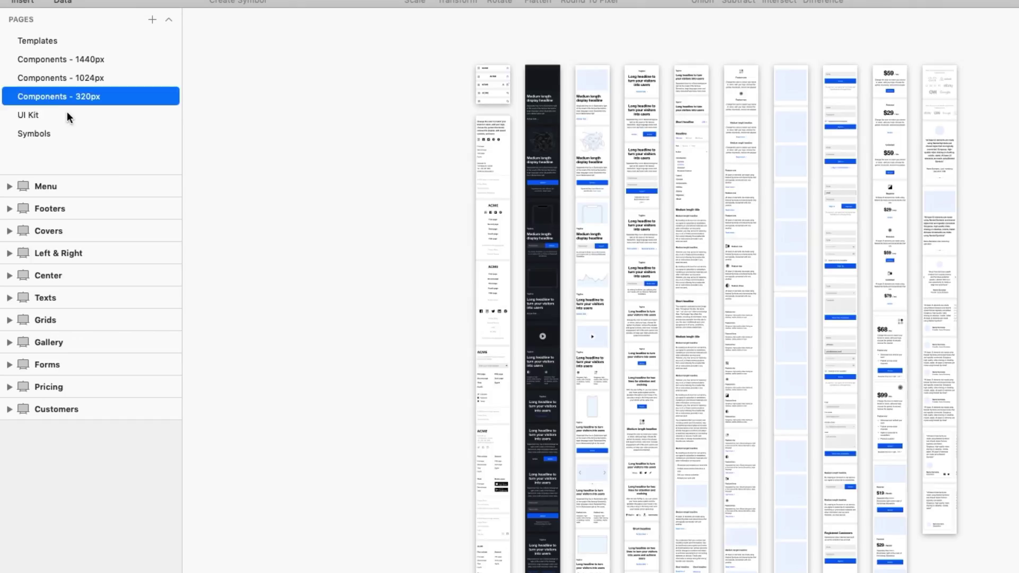
# - On the UI Kit page, inspect the shared style of the Primary 1 colour circle
pyautogui.click(67, 113)
pyautogui.scroll(5, 407, 241)
pyautogui.scroll(5, 318, 199)
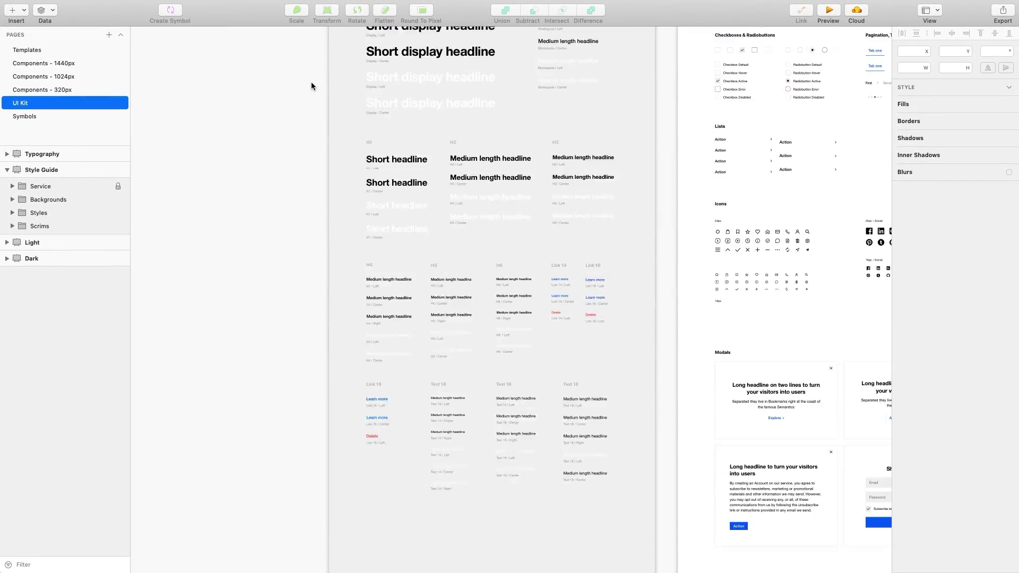
pyautogui.scroll(10, 311, 82)
pyautogui.click(260, 177)
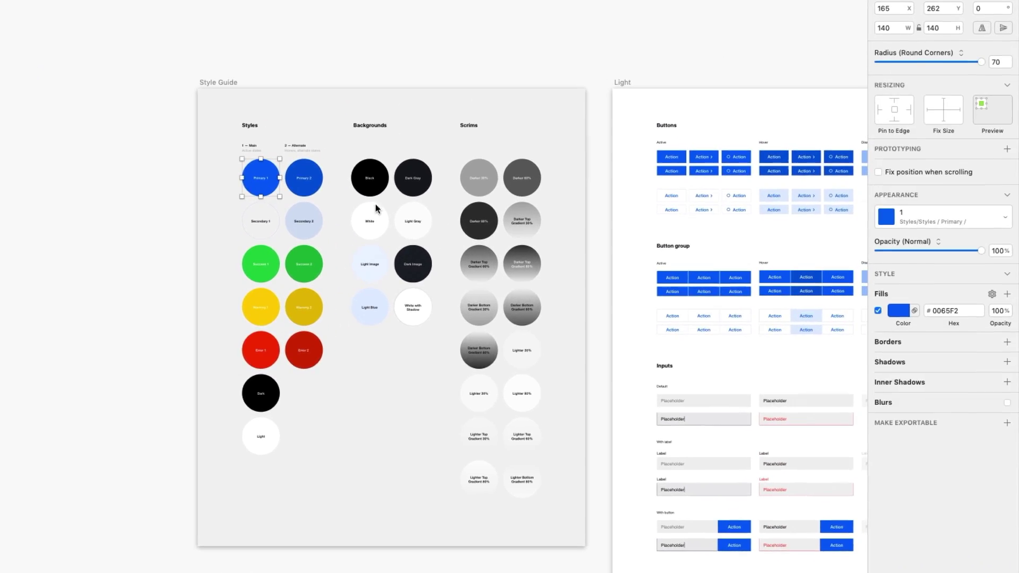
pyautogui.click(918, 217)
pyautogui.click(499, 66)
pyautogui.scroll(-10, 496, 53)
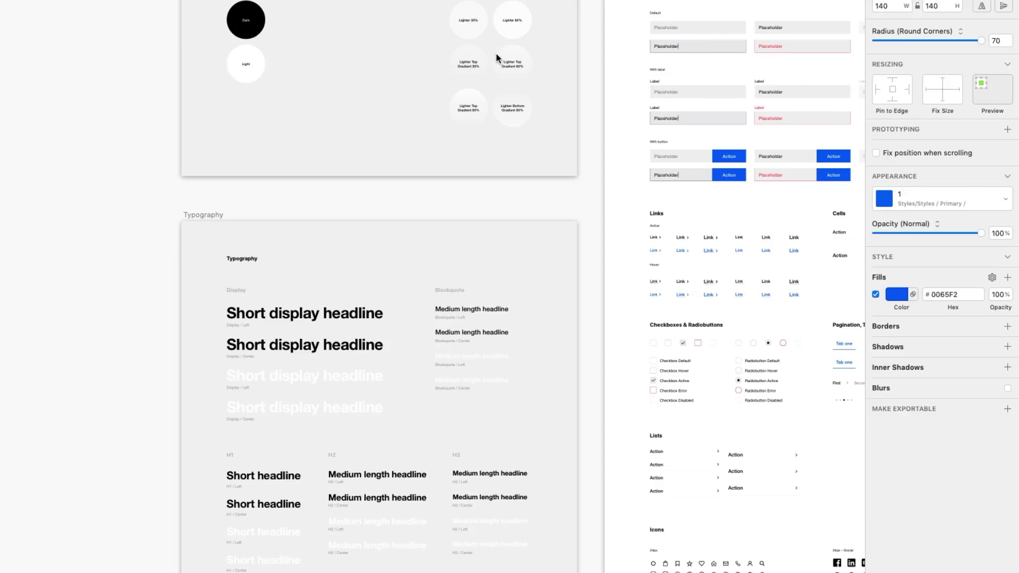
pyautogui.scroll(-5, 491, 34)
pyautogui.scroll(3, 490, 33)
# - Inspect the Short display headline's text styles unchanged and view all UI Kit artboards
pyautogui.click(284, 33)
pyautogui.click(918, 117)
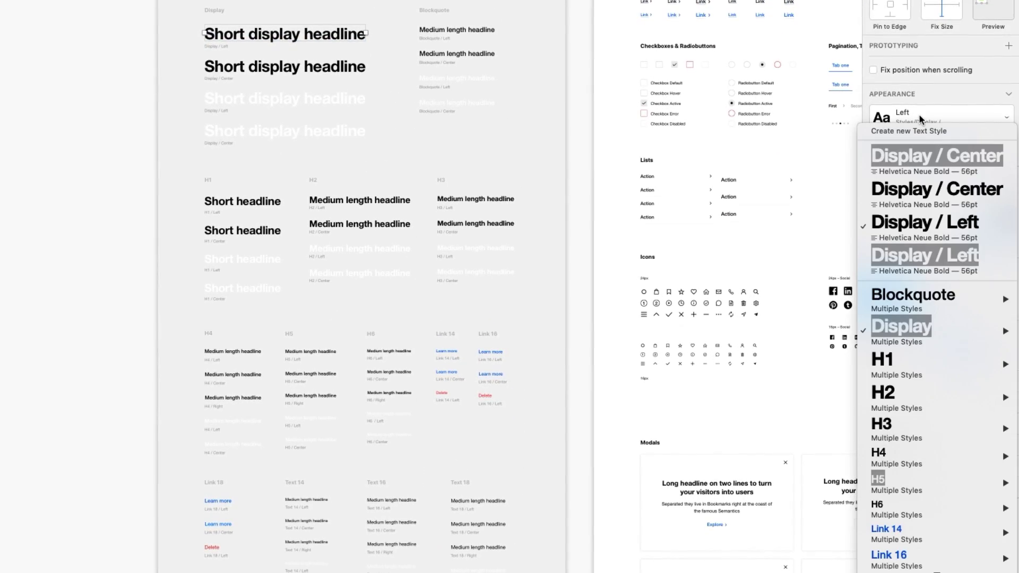
pyautogui.click(581, 76)
pyautogui.scroll(10, 580, 71)
pyautogui.scroll(5, 580, 71)
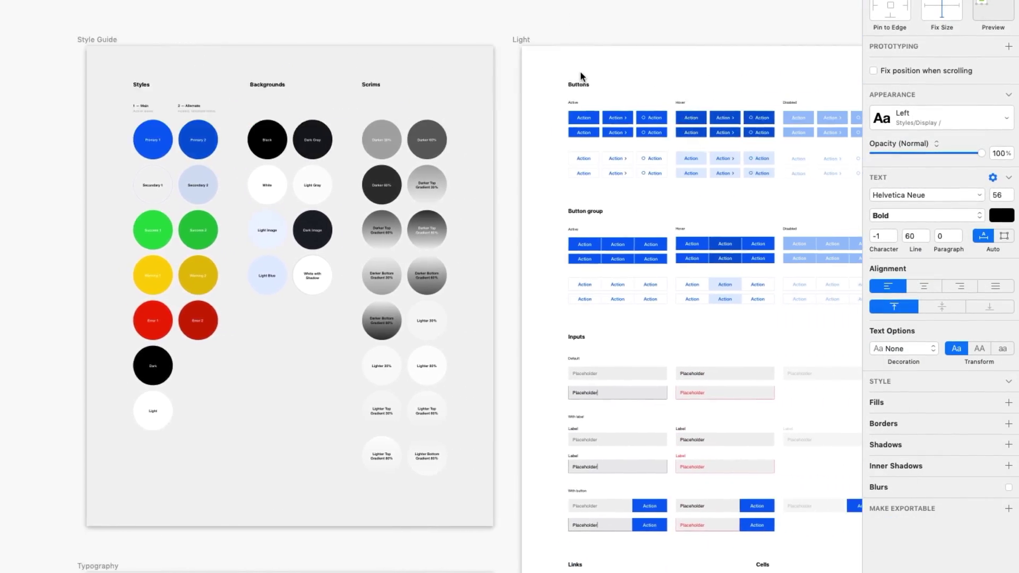
pyautogui.scroll(-10, 586, 77)
pyautogui.scroll(-10, 589, 80)
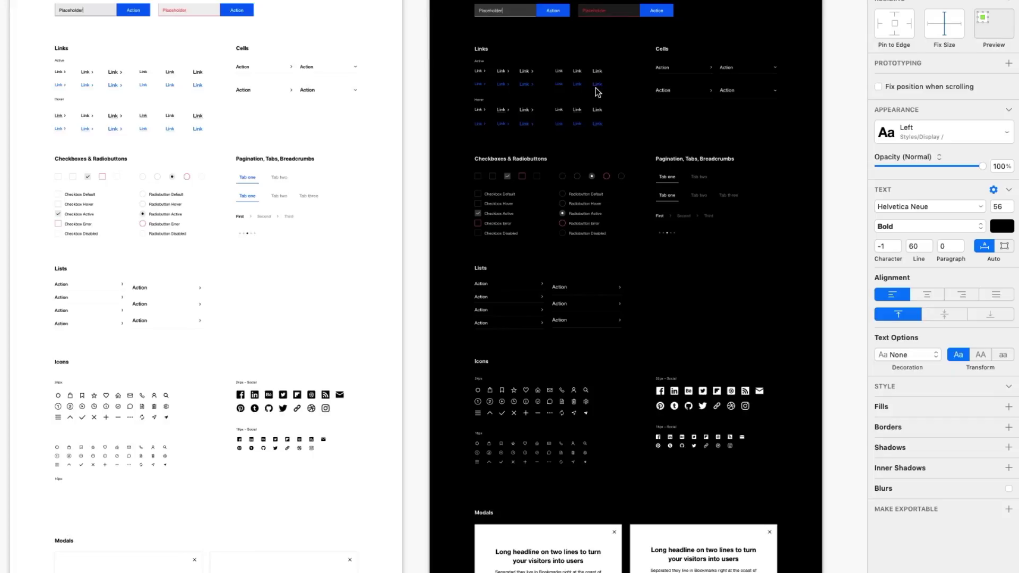
pyautogui.scroll(-5, 597, 91)
pyautogui.scroll(10, 613, 109)
pyautogui.scroll(5, 629, 119)
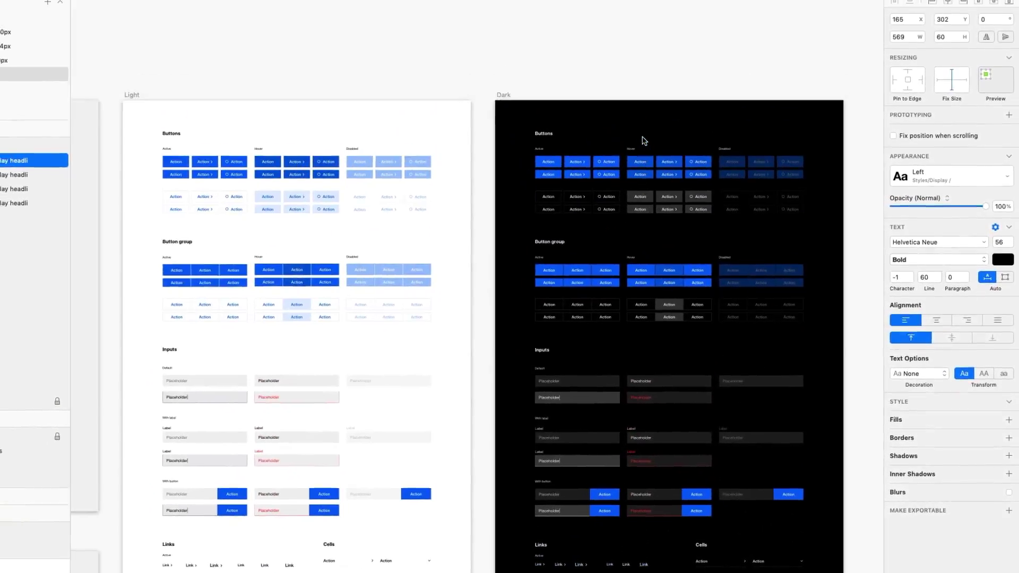
pyautogui.press('super+minus')
pyautogui.press('Escape')
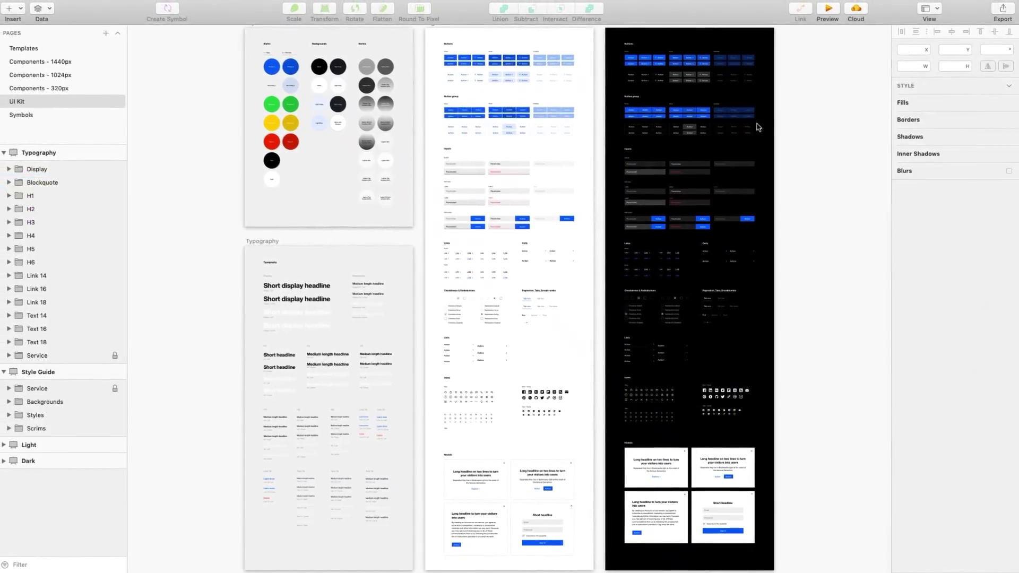
# - Switch to the Symbols page
pyautogui.click(16, 116)
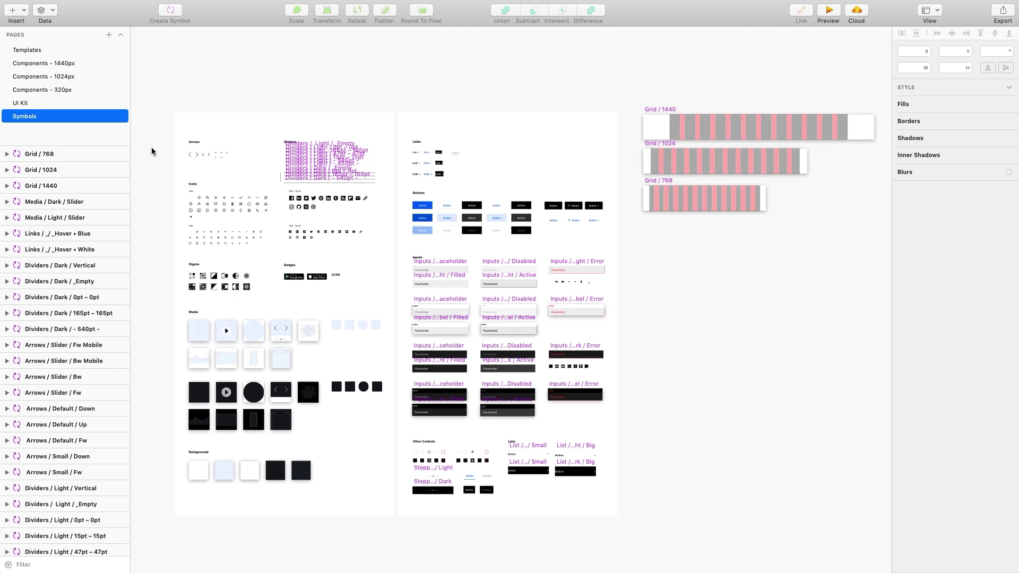
pyautogui.scroll(5, 151, 147)
pyautogui.scroll(-5, 151, 147)
pyautogui.scroll(-5, 152, 147)
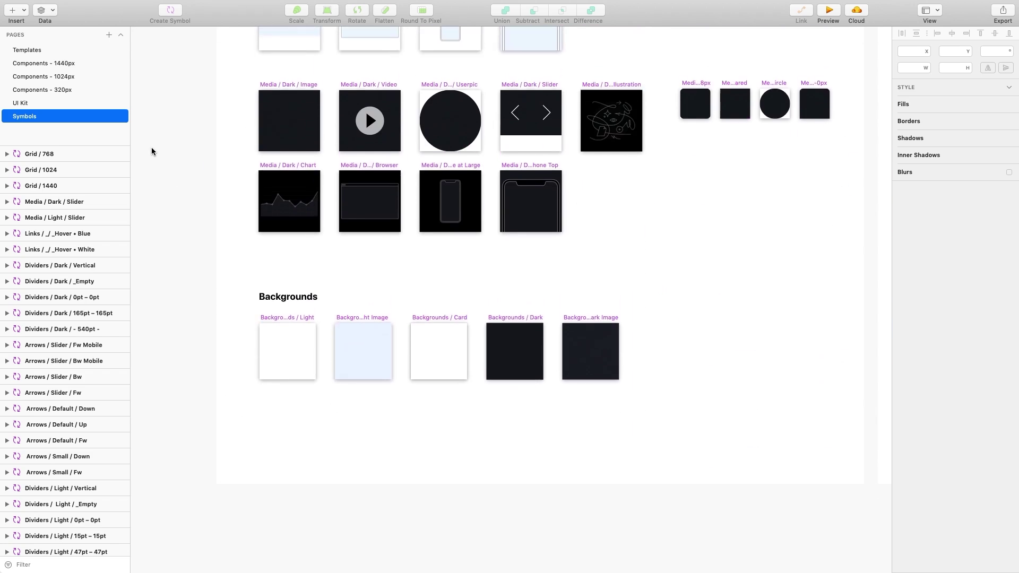
pyautogui.scroll(8, 151, 148)
pyautogui.hscroll(8, 152, 147)
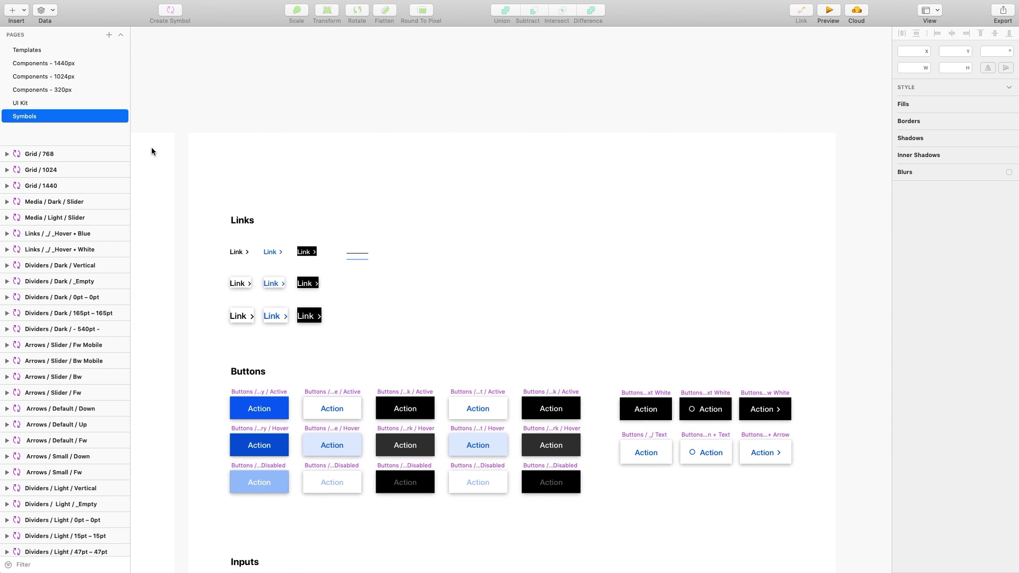
pyautogui.hscroll(8, 152, 148)
pyautogui.scroll(-5, 151, 148)
pyautogui.scroll(5, 152, 148)
pyautogui.scroll(5, 152, 147)
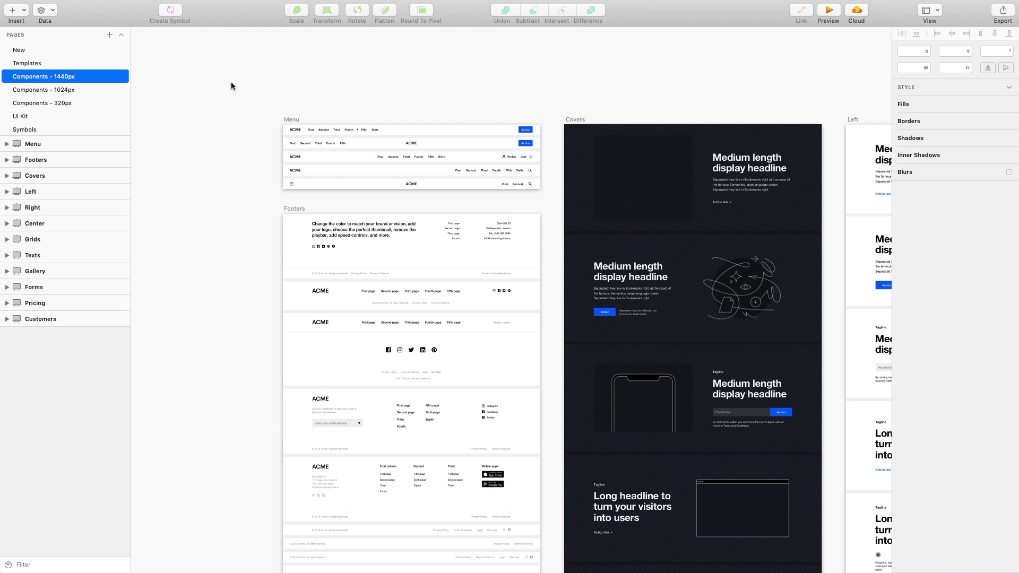
# - Place the Menu 5 navigation bar at the top of the New page artboard
pyautogui.click(410, 183)
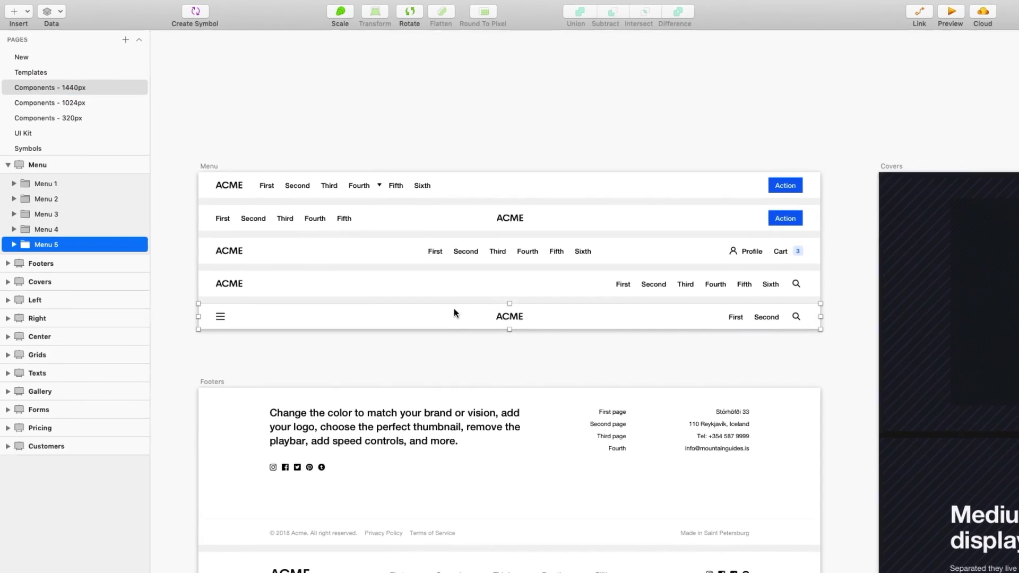
pyautogui.click(23, 64)
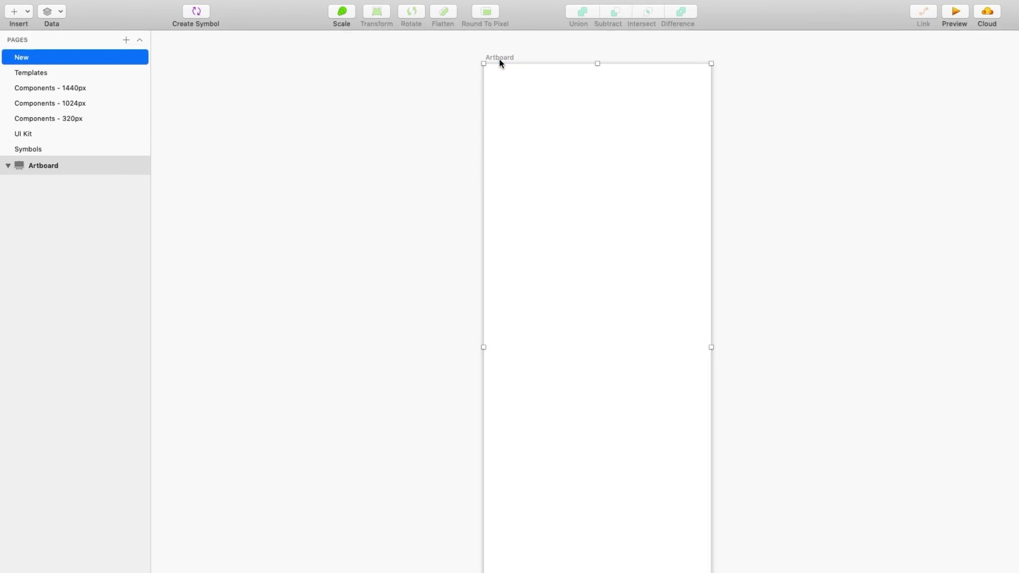
pyautogui.hotkey('ctrl', 'v')
pyautogui.click(985, 32)
pyautogui.click(710, 120)
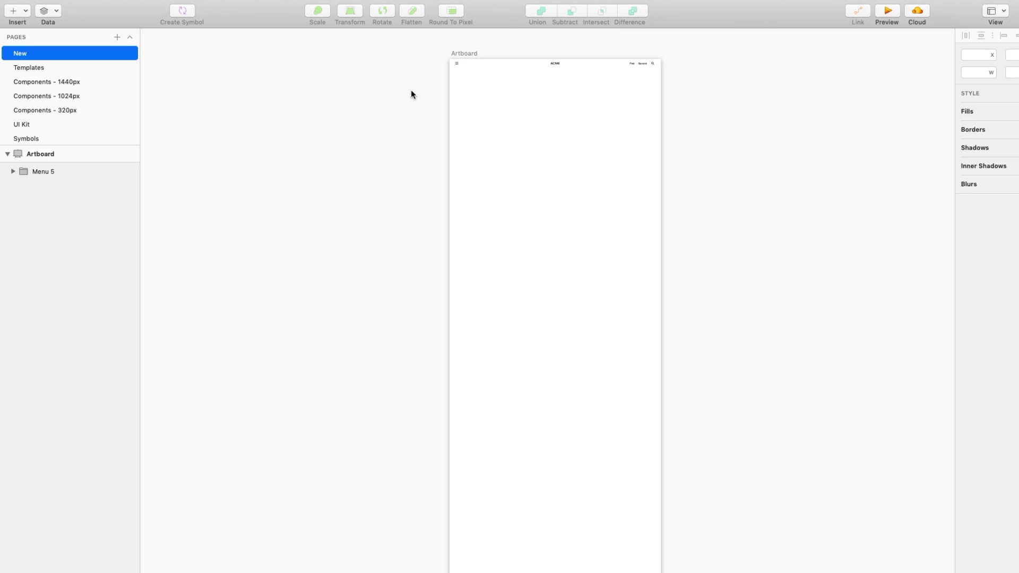
pyautogui.click(28, 93)
pyautogui.scroll(-3, 547, 131)
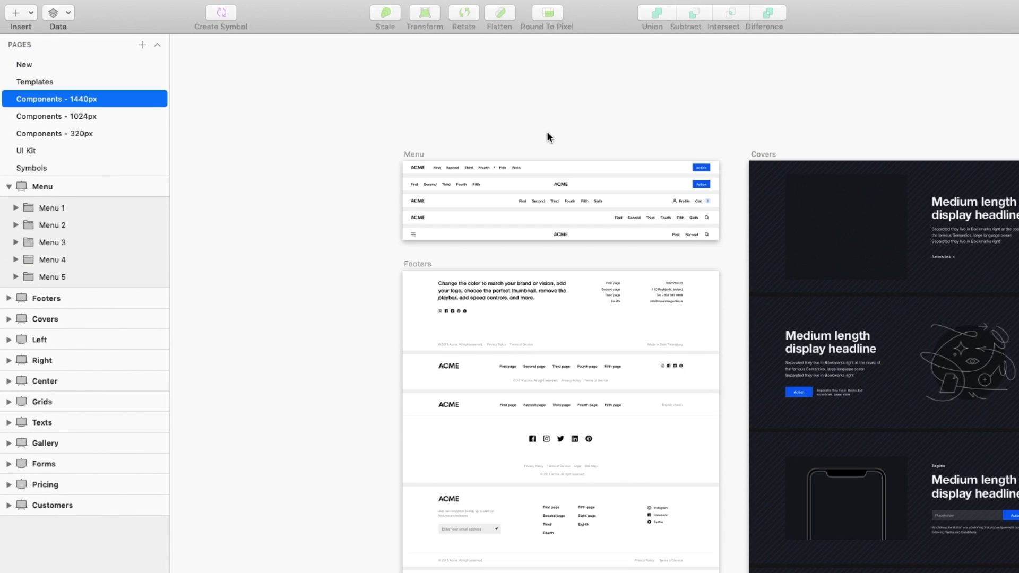
pyautogui.hscroll(8, 547, 132)
pyautogui.scroll(-8, 547, 131)
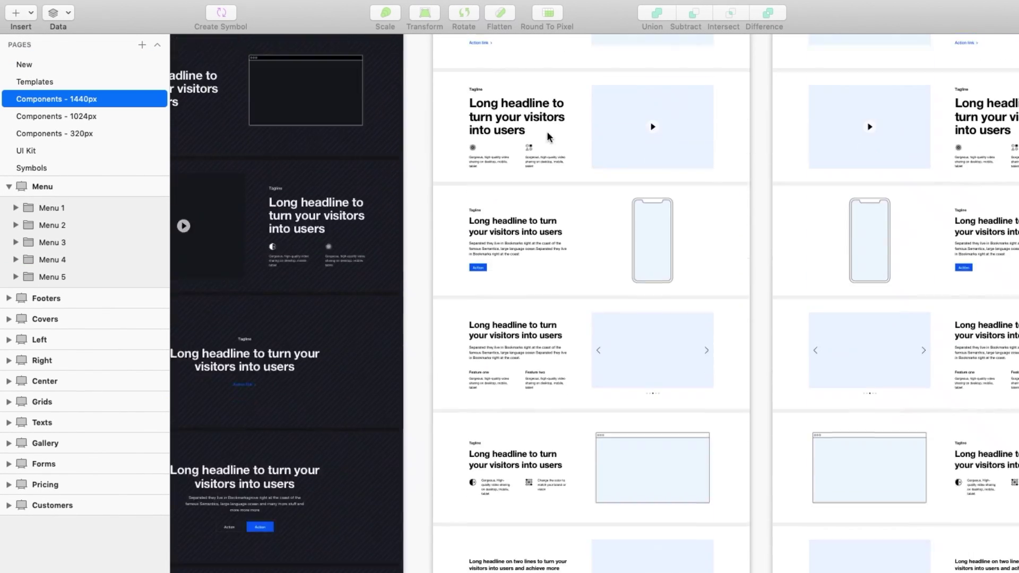
pyautogui.scroll(8, 547, 131)
pyautogui.scroll(5, 547, 131)
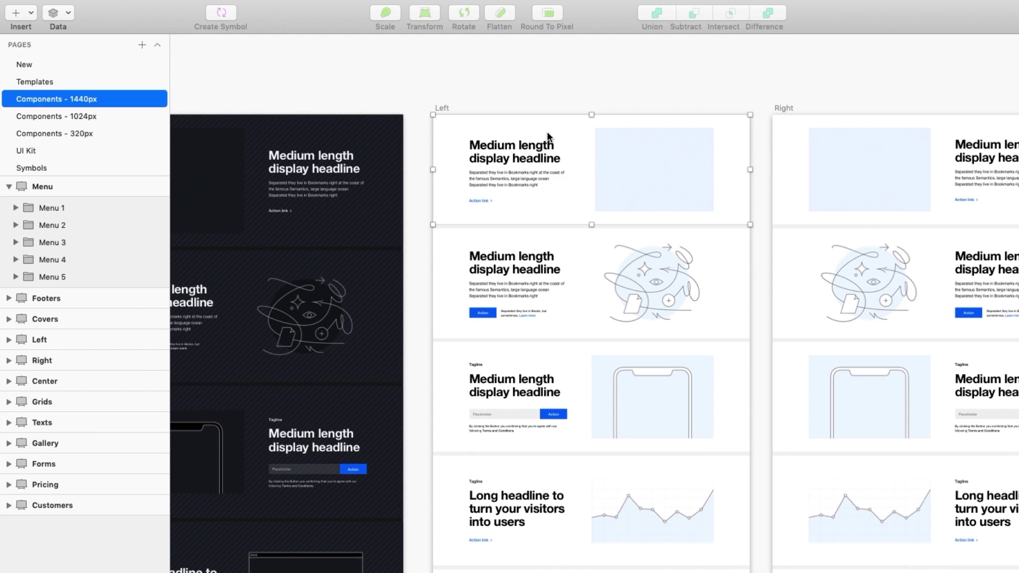
# - Copy the left-aligned cover block onto the New page and move it beneath the menu
pyautogui.click(585, 167)
pyautogui.press('super+c')
pyautogui.click(24, 64)
pyautogui.press('super+v')
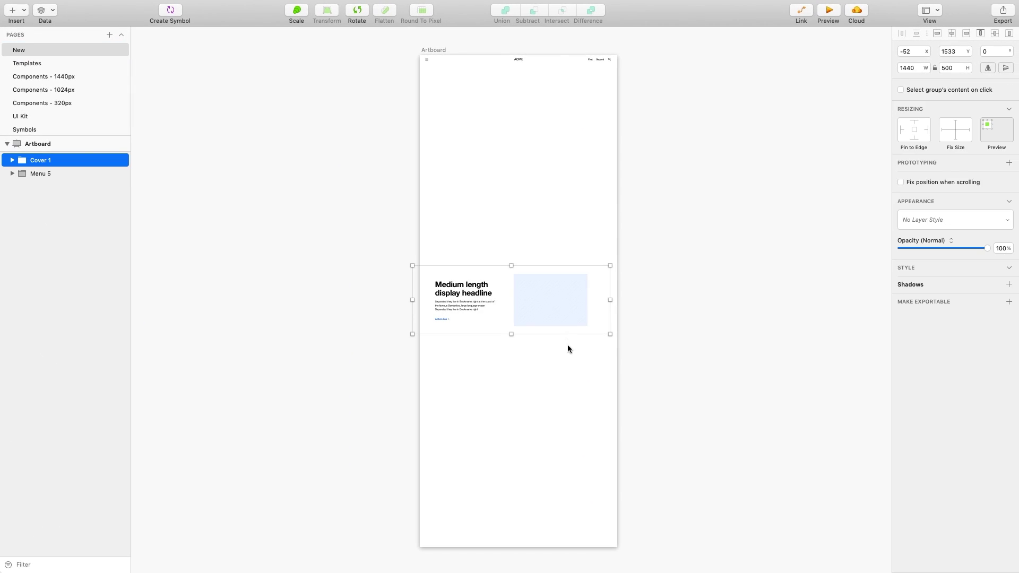
pyautogui.moveTo(558, 302); pyautogui.dragTo(557, 120)
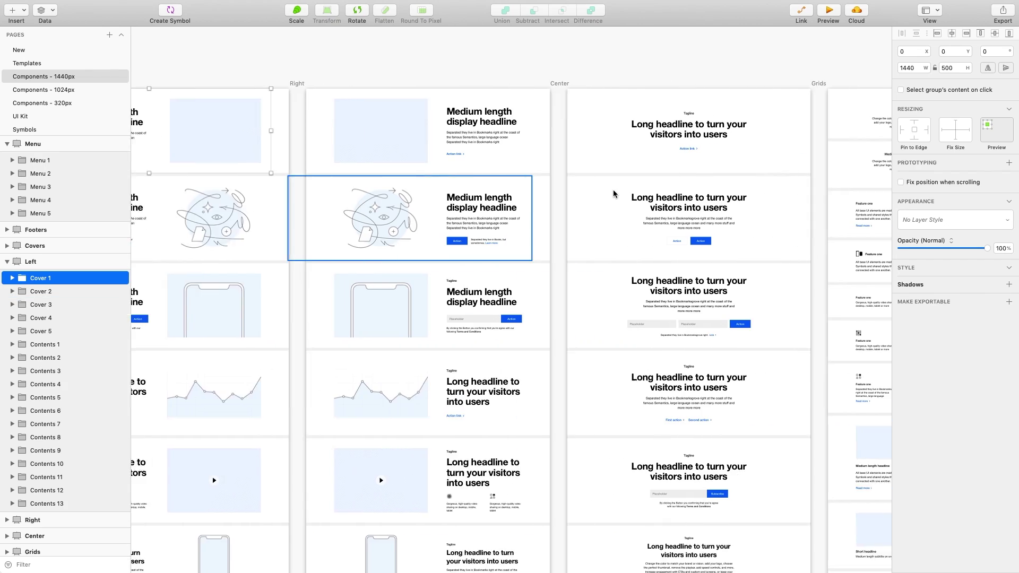
pyautogui.hscroll(5, 613, 190)
pyautogui.scroll(-5, 430, 303)
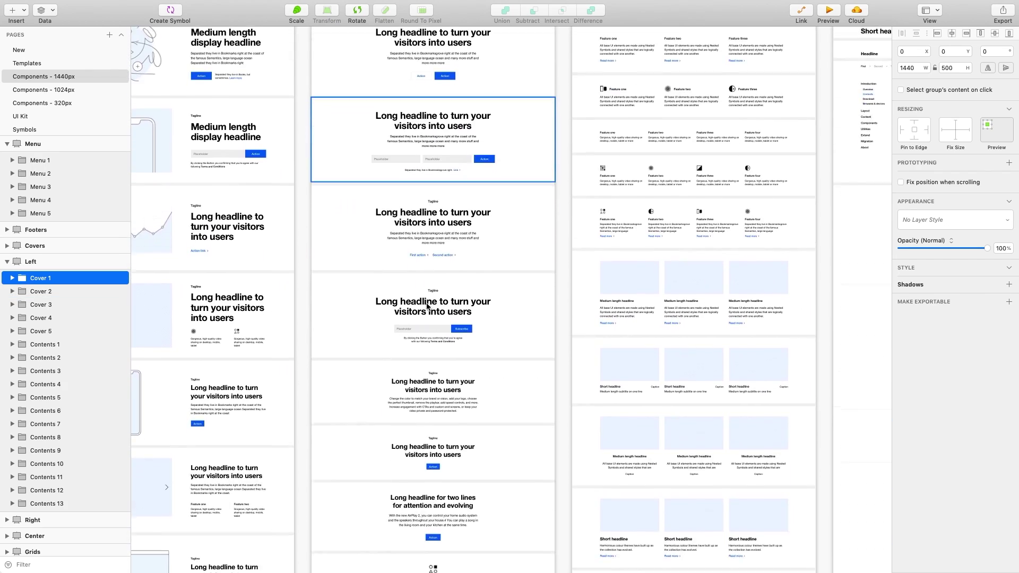
pyautogui.scroll(-5, 428, 306)
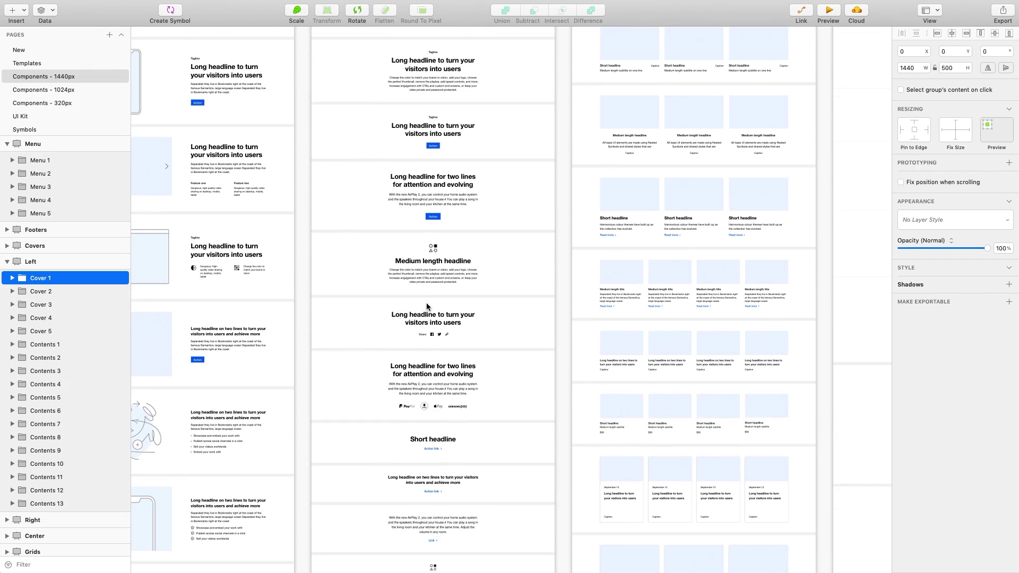
# - Paste the centred headline block and position it under the cover
pyautogui.click(22, 50)
pyautogui.press('super+v')
pyautogui.moveTo(553, 316); pyautogui.dragTo(525, 164)
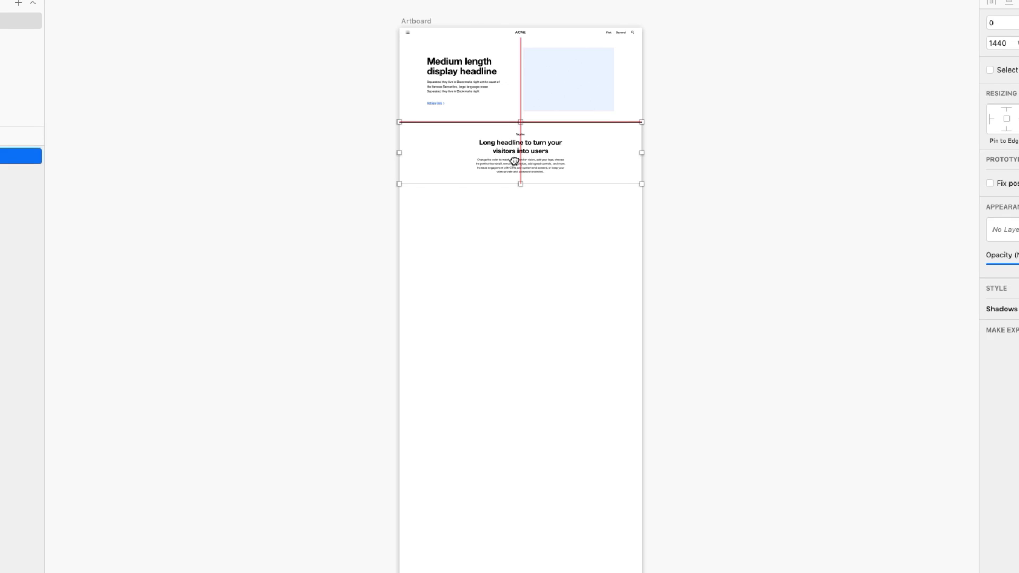
pyautogui.click(818, 252)
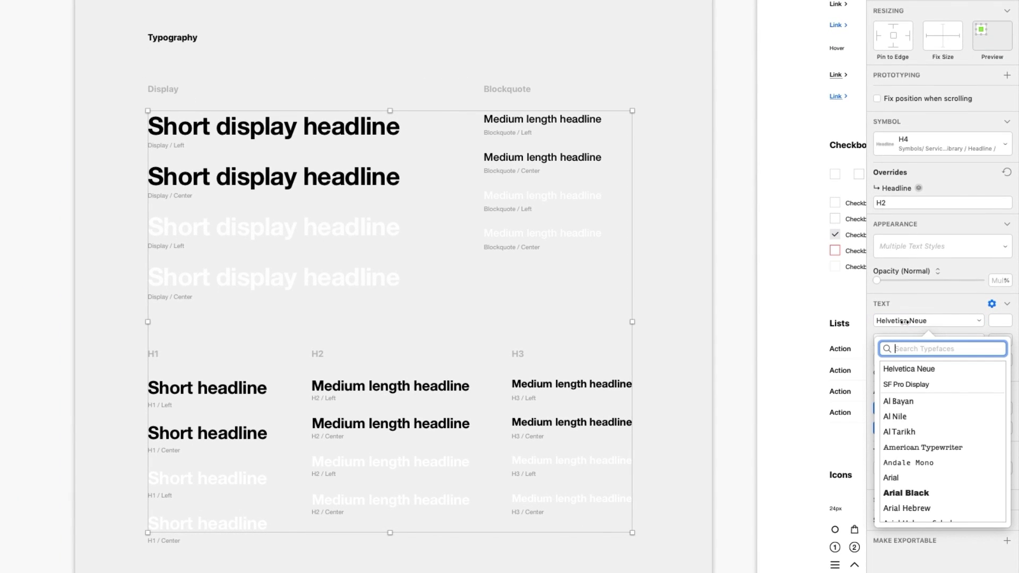
pyautogui.write('blu')
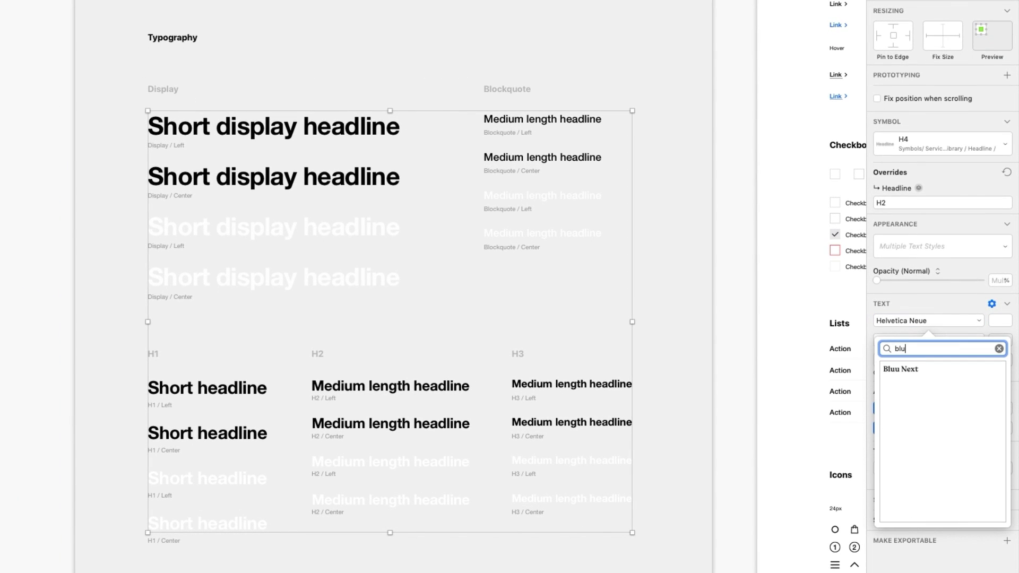
# - Apply Bluu Next to the headlines and update the shared text styles with it
pyautogui.click(915, 369)
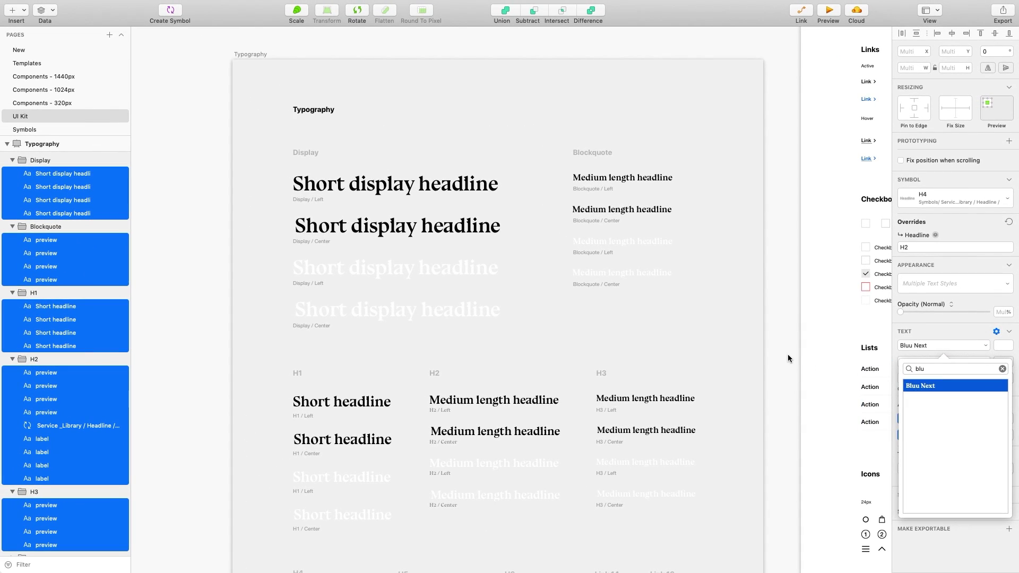
pyautogui.click(787, 353)
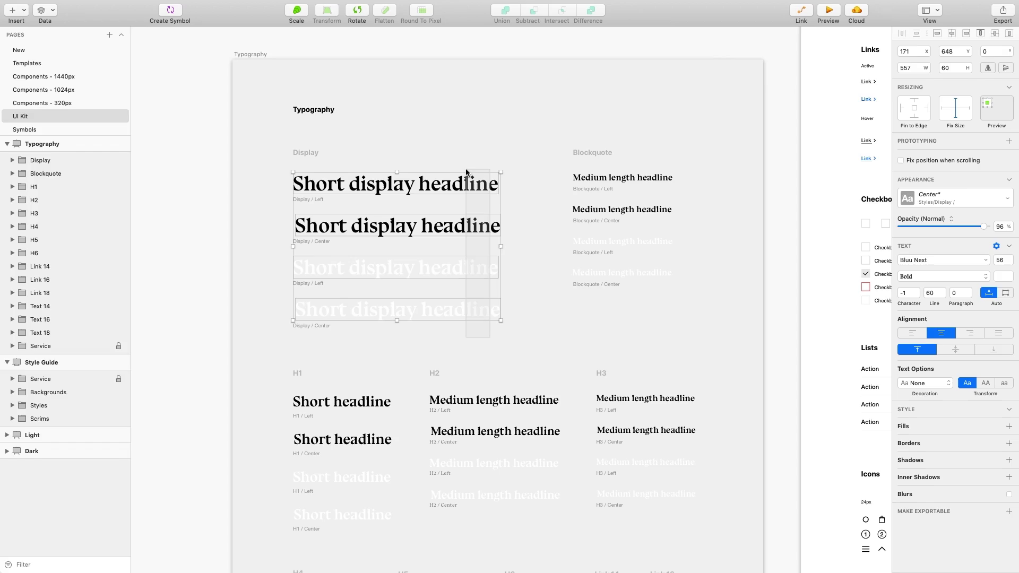
pyautogui.click(952, 198)
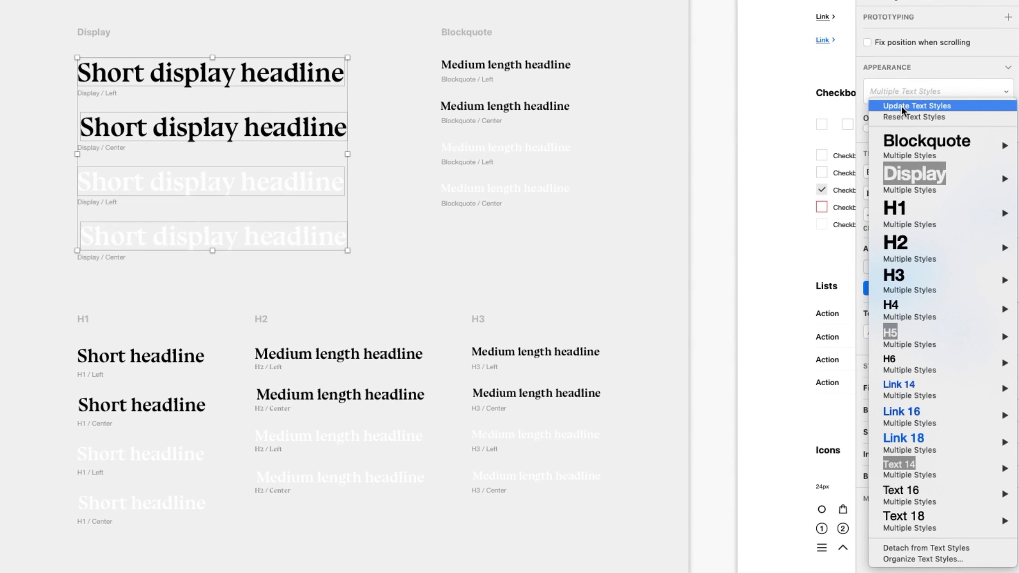
pyautogui.click(902, 105)
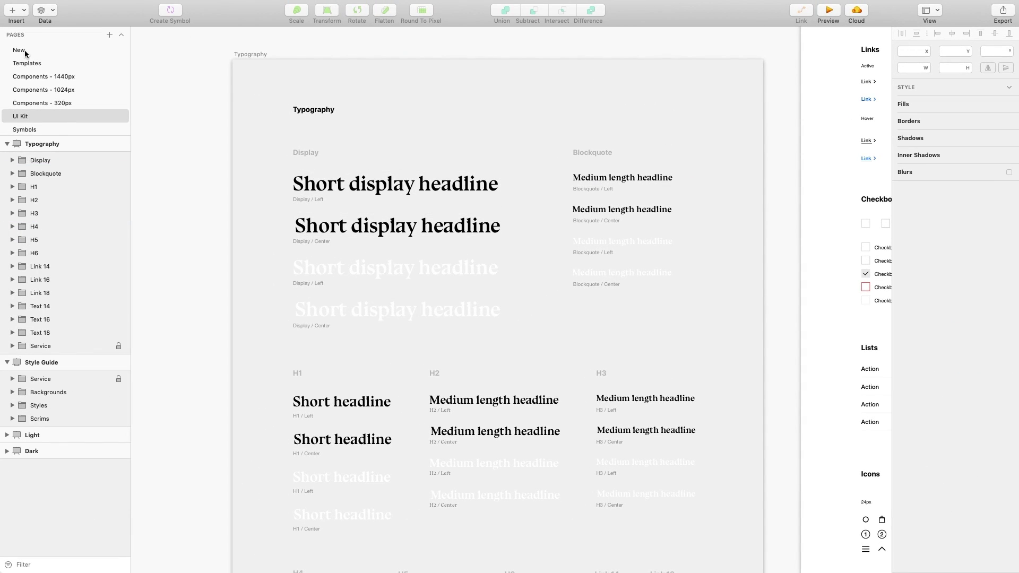
# - Delete the cover's image placeholder on the New page
pyautogui.click(19, 50)
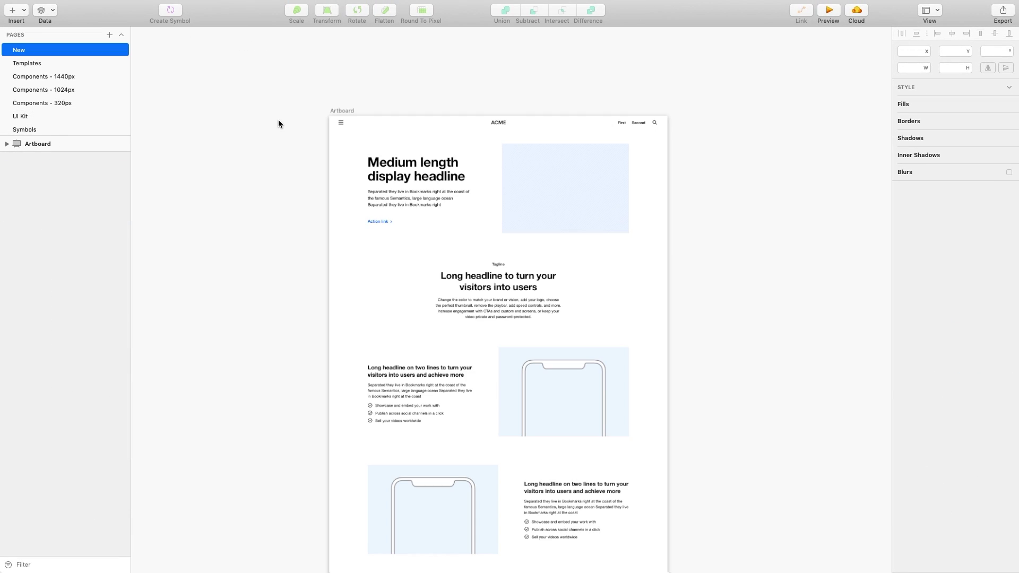
pyautogui.scroll(-10, 278, 120)
pyautogui.scroll(-5, 278, 120)
pyautogui.scroll(5, 278, 120)
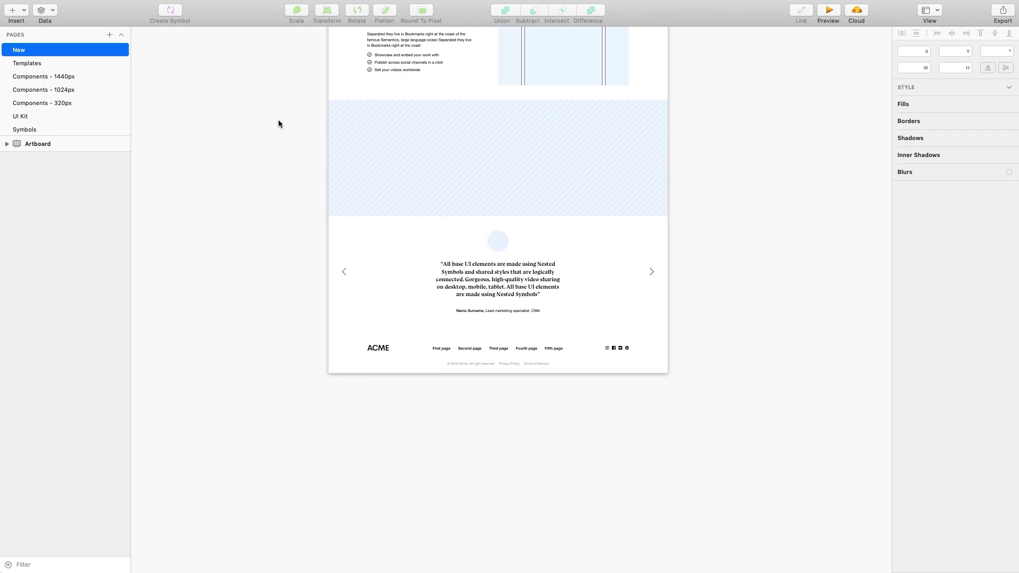
pyautogui.scroll(5, 278, 120)
pyautogui.scroll(5, 278, 119)
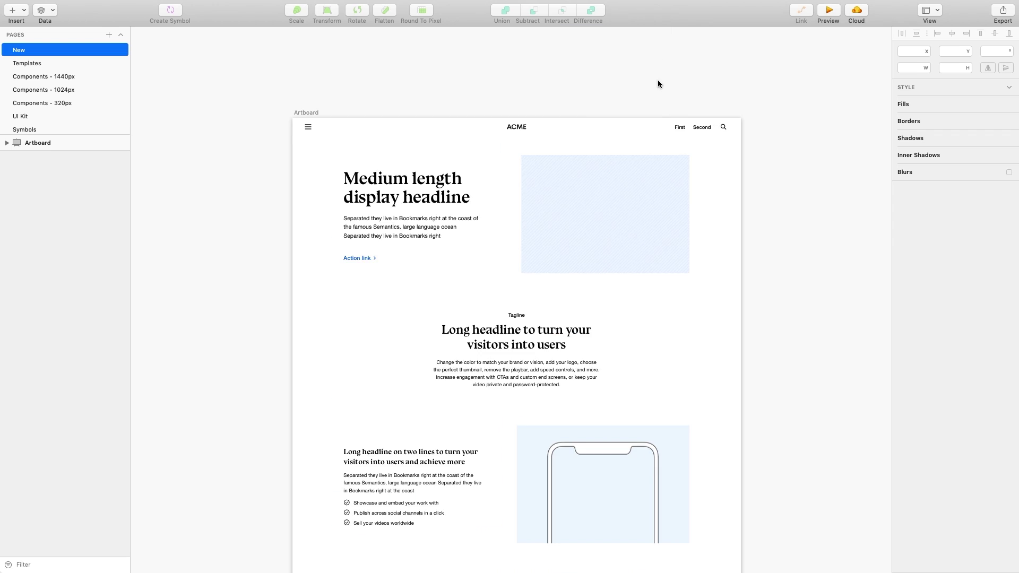
pyautogui.click(652, 207)
pyautogui.press('Delete')
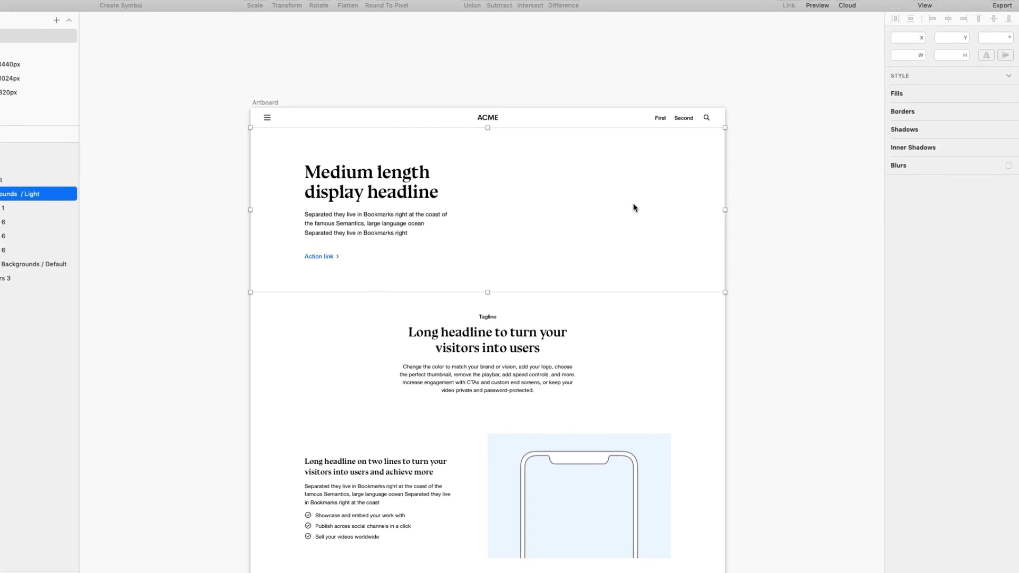
# - Set the cover background to Light Image with a height of 804
pyautogui.click(634, 207)
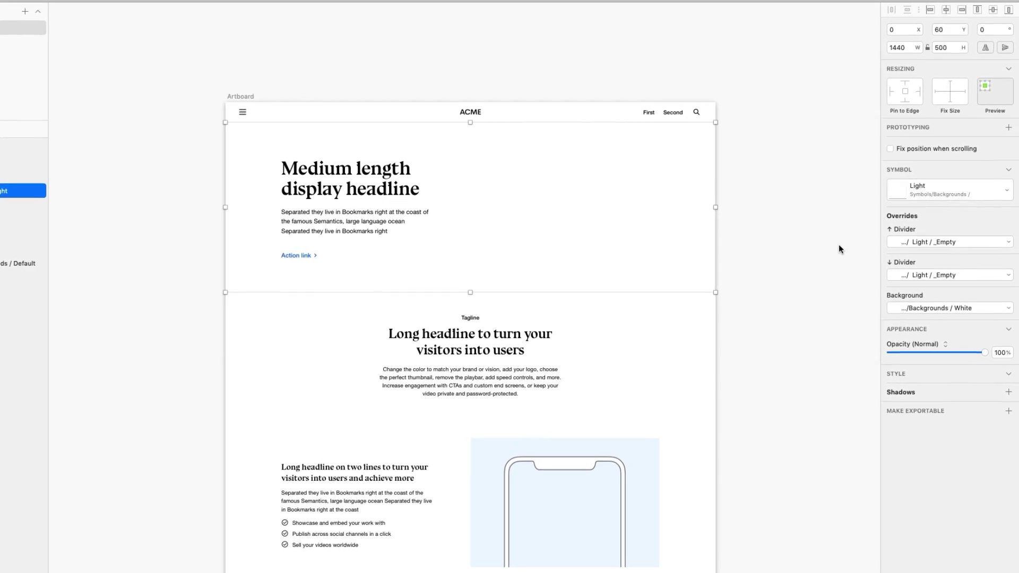
pyautogui.click(938, 312)
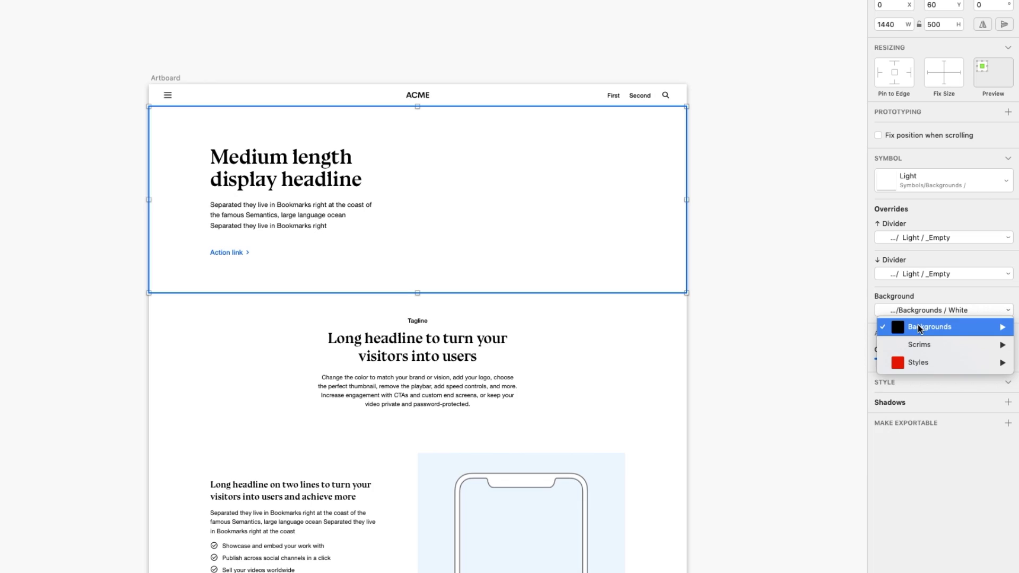
pyautogui.click(835, 415)
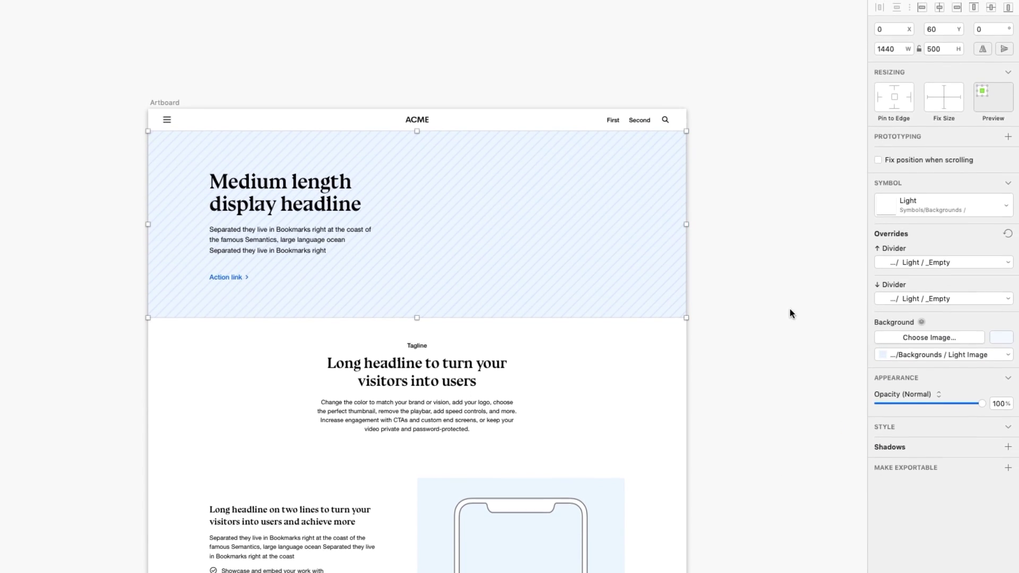
pyautogui.write('804')
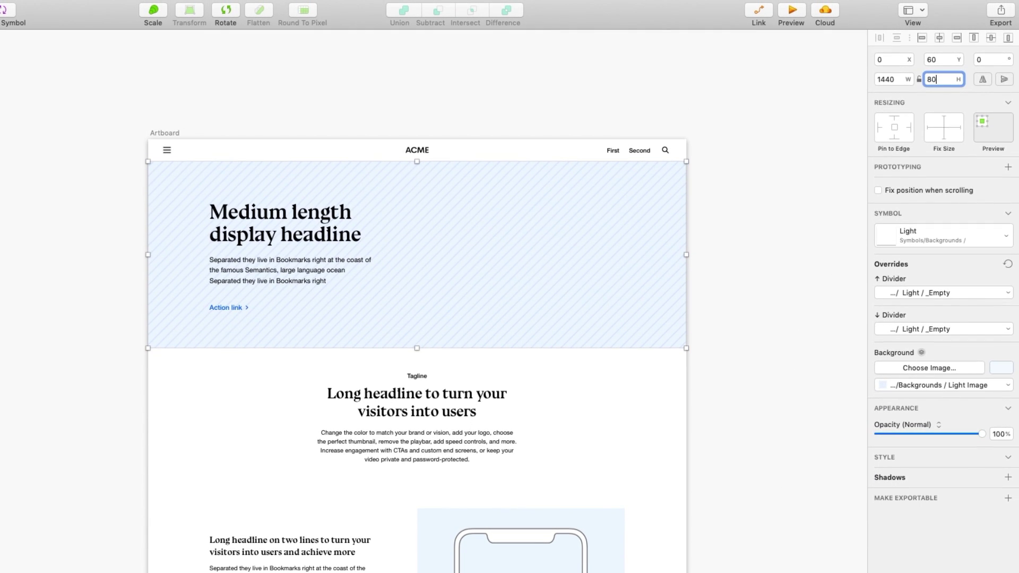
pyautogui.press('Return')
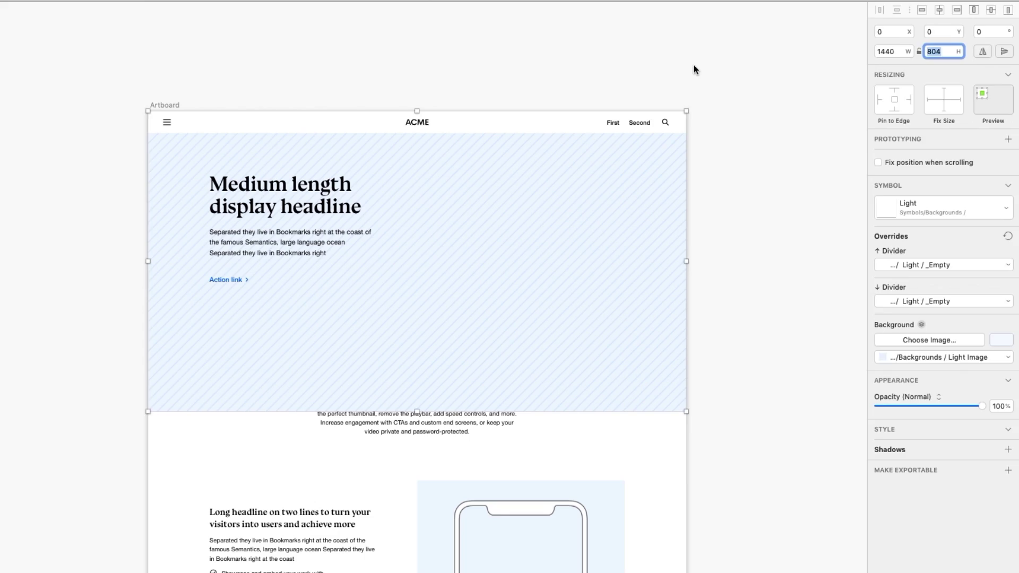
pyautogui.click(911, 272)
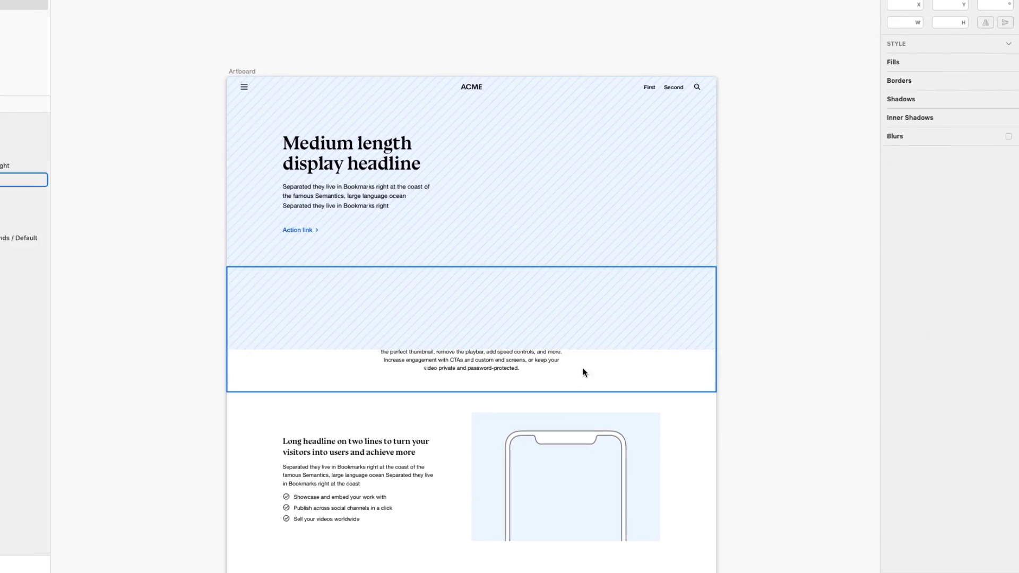
# - Push the content sections below the cover and move the headline content to the hero's right side
pyautogui.moveTo(561, 409); pyautogui.dragTo(568, 465)
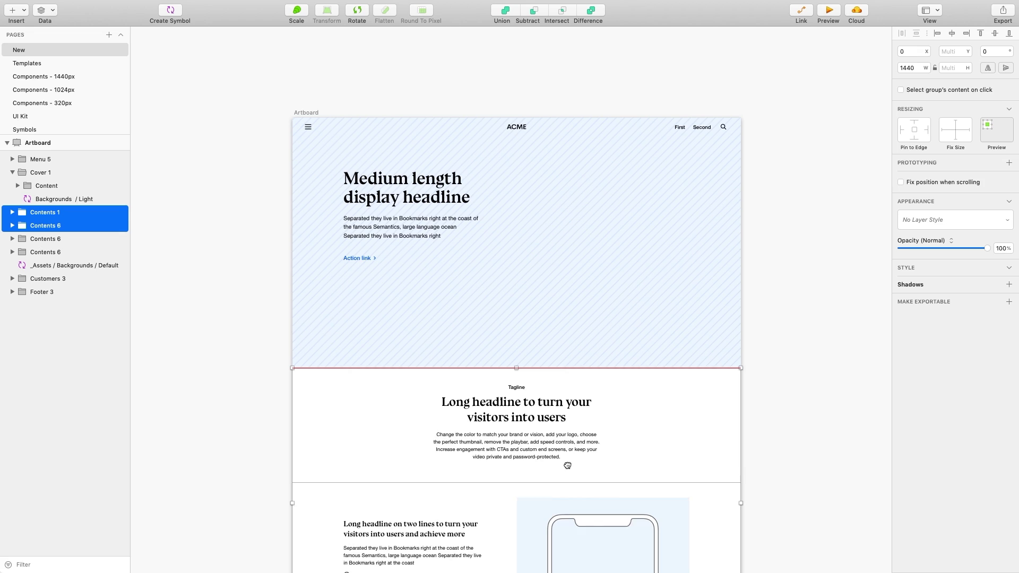
pyautogui.click(373, 228)
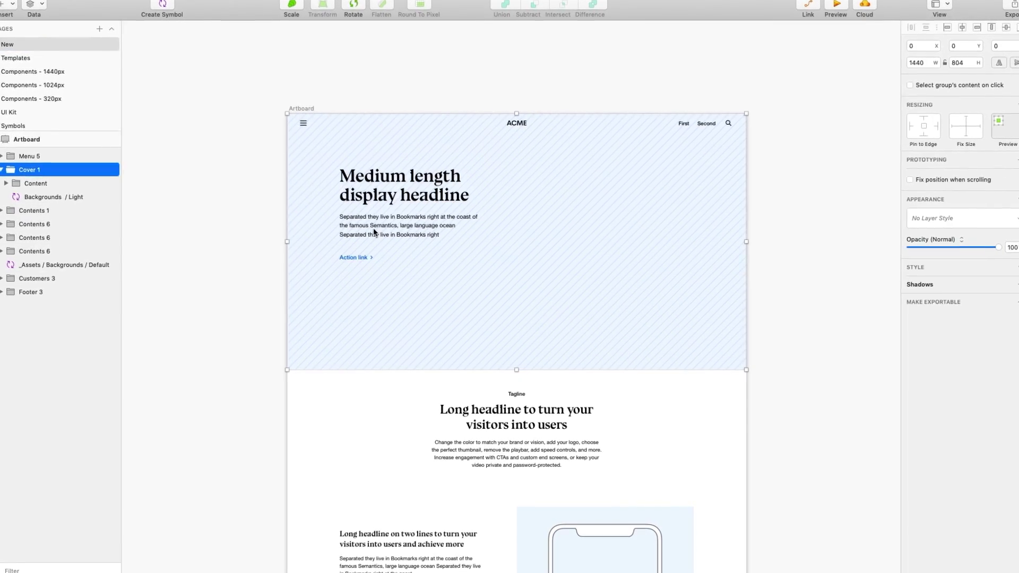
pyautogui.doubleClick(374, 228)
pyautogui.moveTo(374, 228)
pyautogui.mouseDown()
pyautogui.moveTo(616, 263)
pyautogui.moveTo(634, 287)
pyautogui.mouseUp()
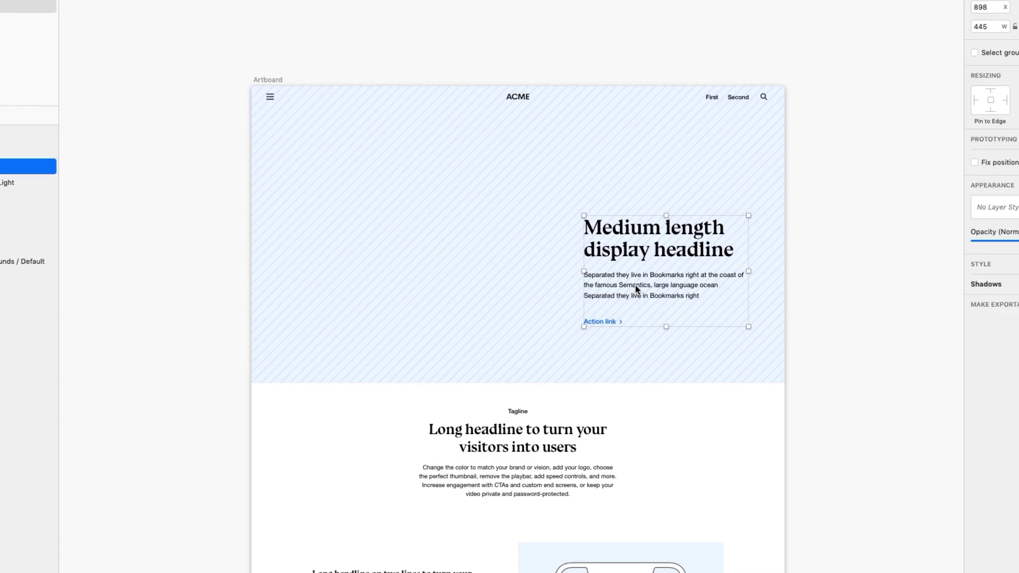
pyautogui.click(500, 164)
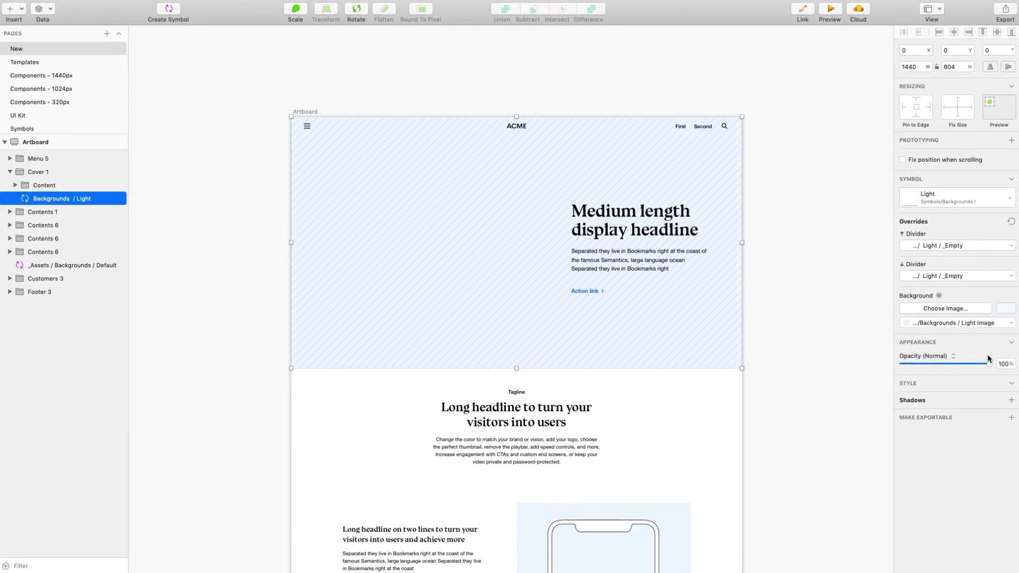
# - Fill the hero with the bottle photo and give the headline and paragraph white text styles
pyautogui.click(1001, 309)
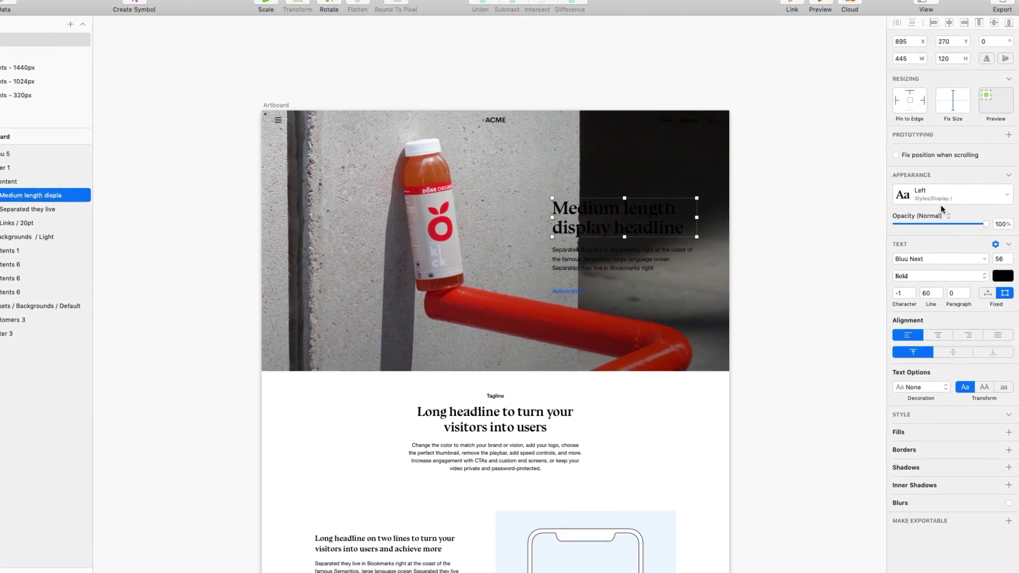
pyautogui.click(939, 205)
pyautogui.click(938, 259)
pyautogui.click(527, 249)
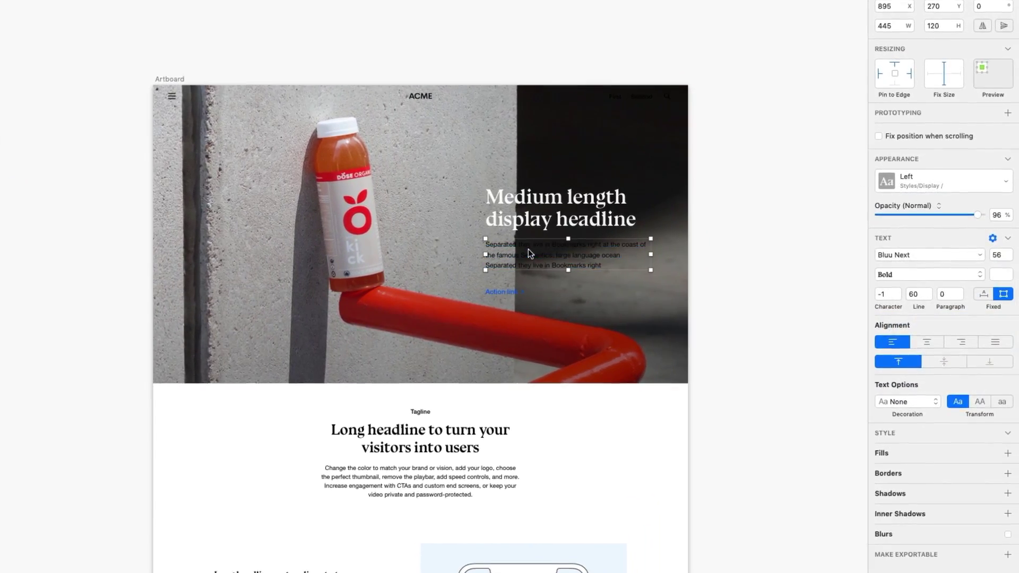
pyautogui.click(964, 182)
pyautogui.click(954, 285)
# - Style the navigation links with H5 / Left and review the search and burger menu icons
pyautogui.click(581, 79)
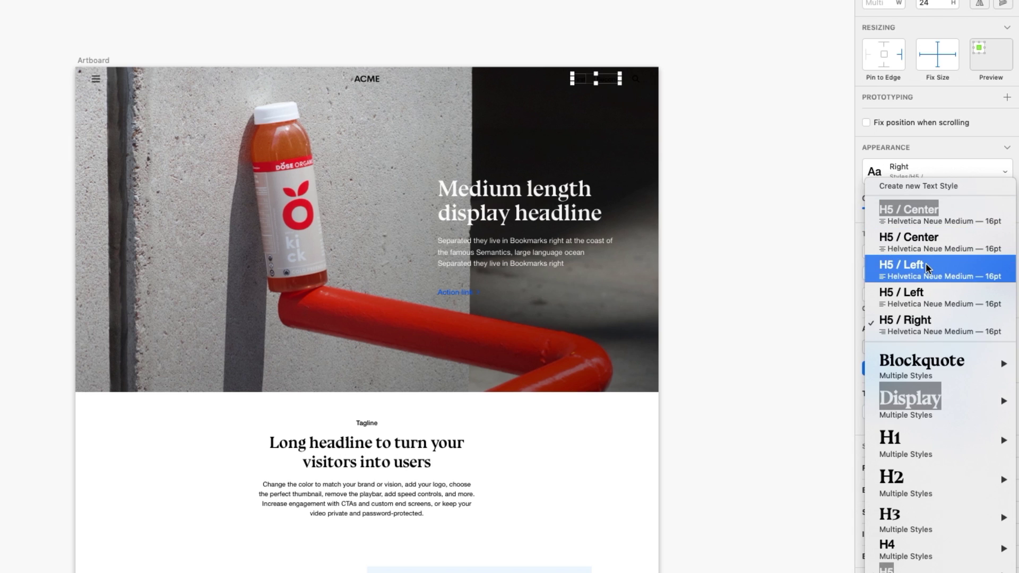
pyautogui.click(926, 263)
pyautogui.click(637, 80)
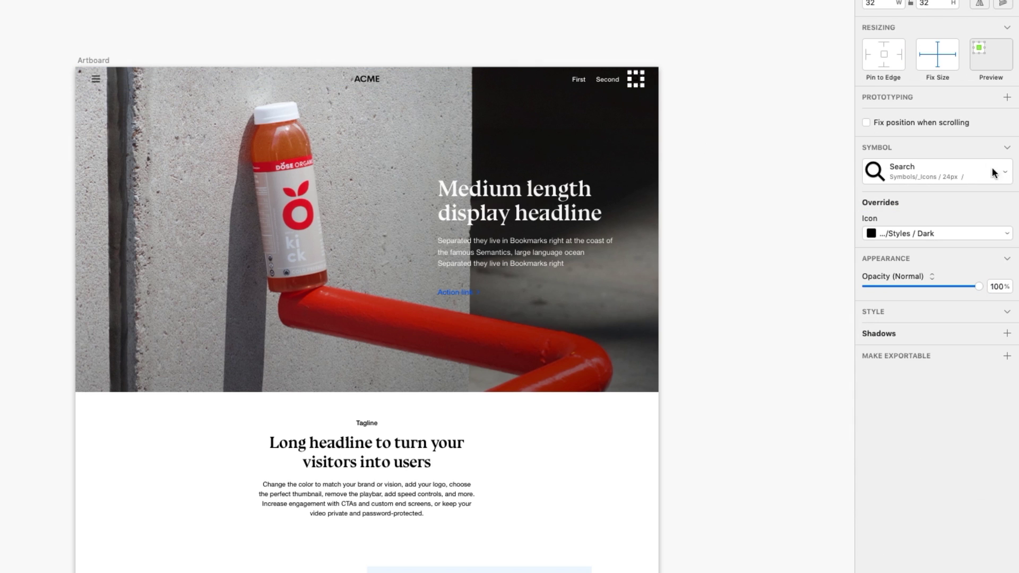
pyautogui.moveTo(910, 290)
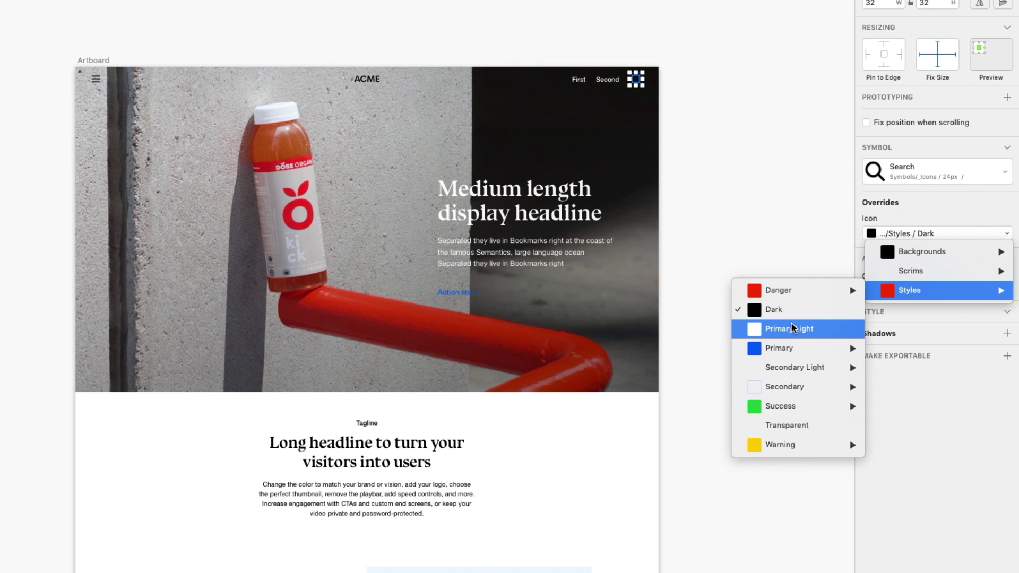
pyautogui.click(94, 79)
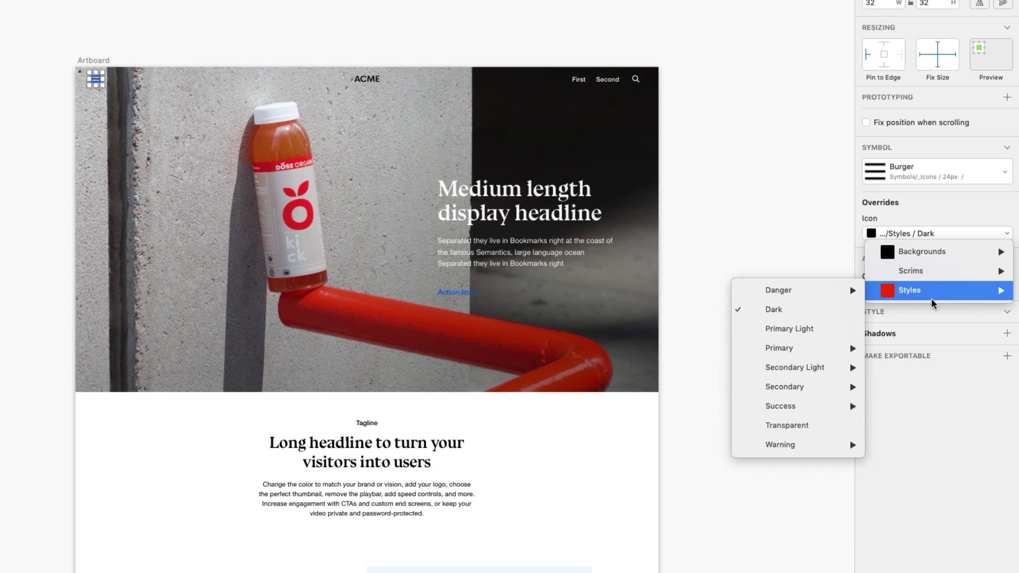
pyautogui.click(789, 331)
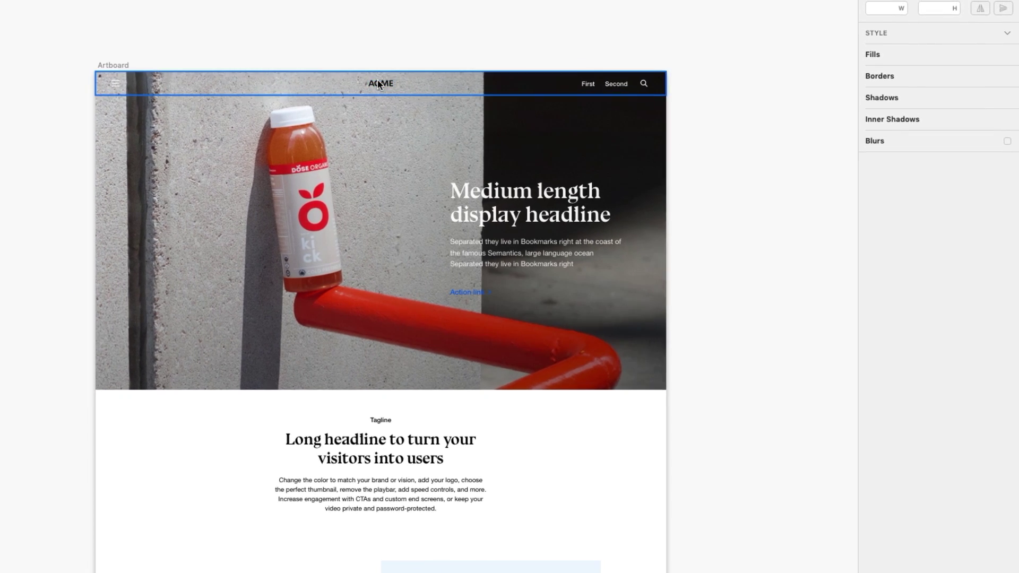
# - Edit the company logo symbol with a black background and adjusted width
pyautogui.click(368, 78)
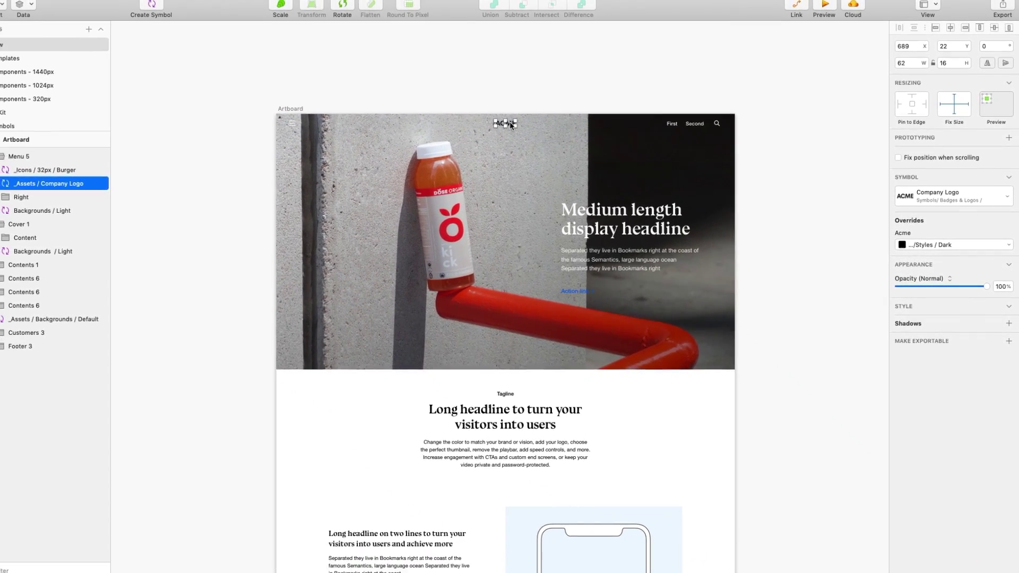
pyautogui.doubleClick(484, 116)
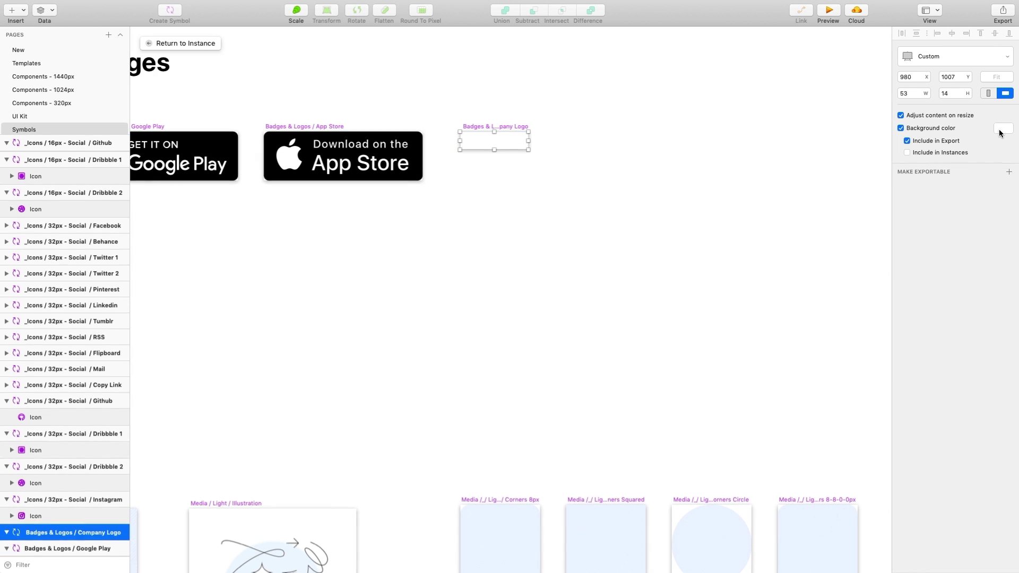
pyautogui.click(1000, 132)
pyautogui.click(903, 298)
pyautogui.click(818, 313)
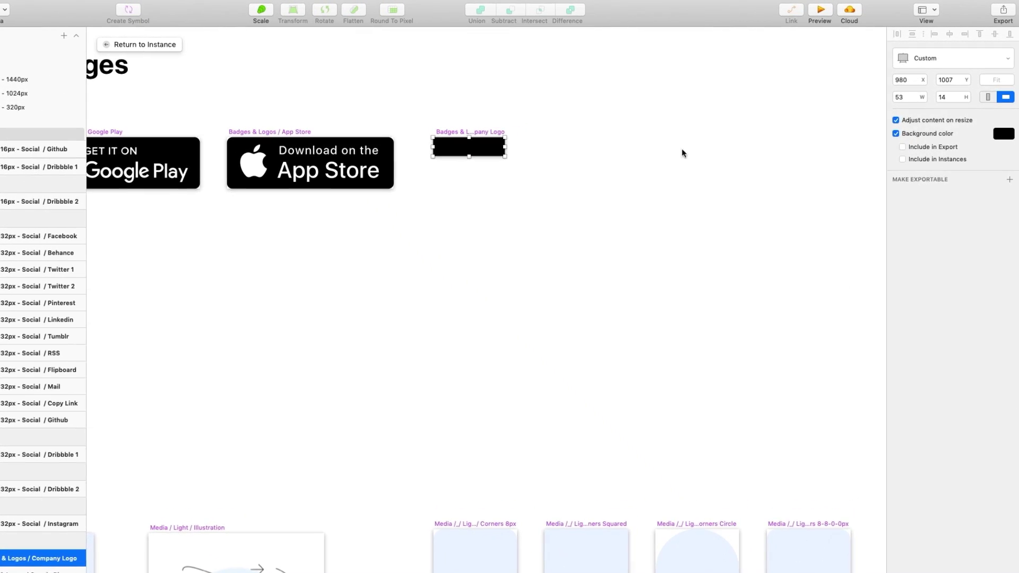
pyautogui.click(900, 97)
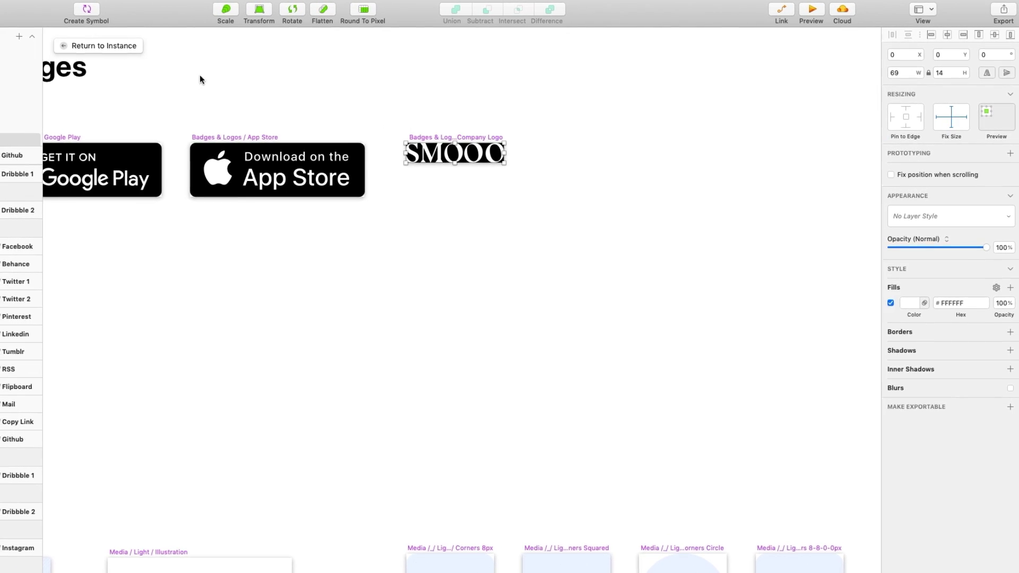
# - Return to the landing page and select the cover section
pyautogui.click(171, 45)
pyautogui.click(555, 280)
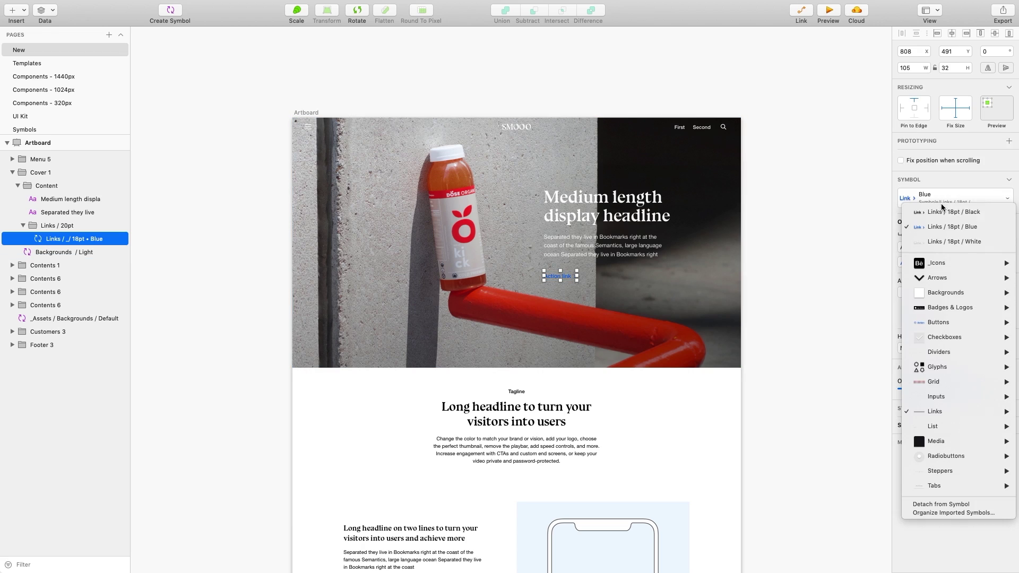
pyautogui.moveTo(828, 348)
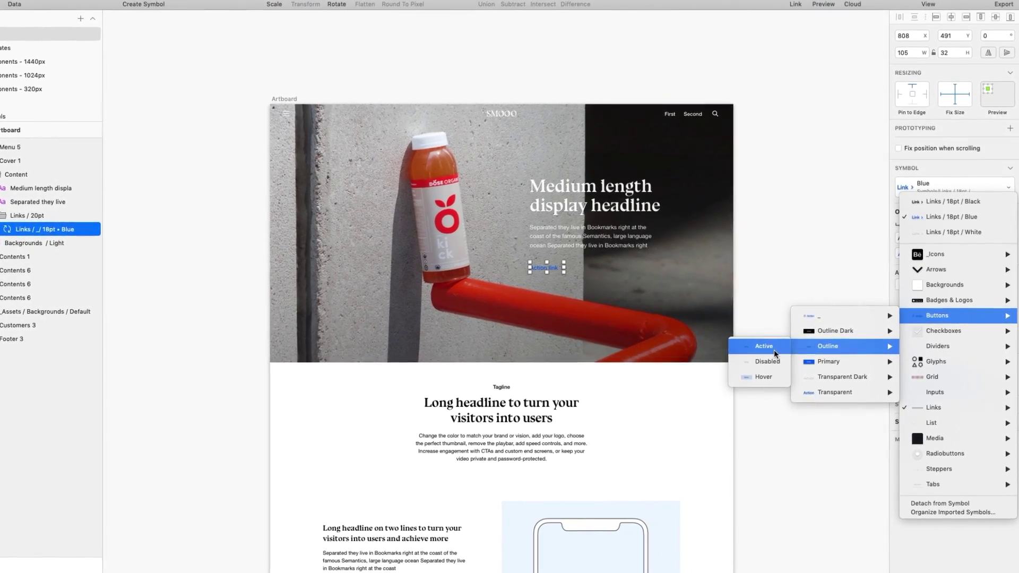
# - Swap the hero link for an outline button and change its border colour
pyautogui.click(773, 349)
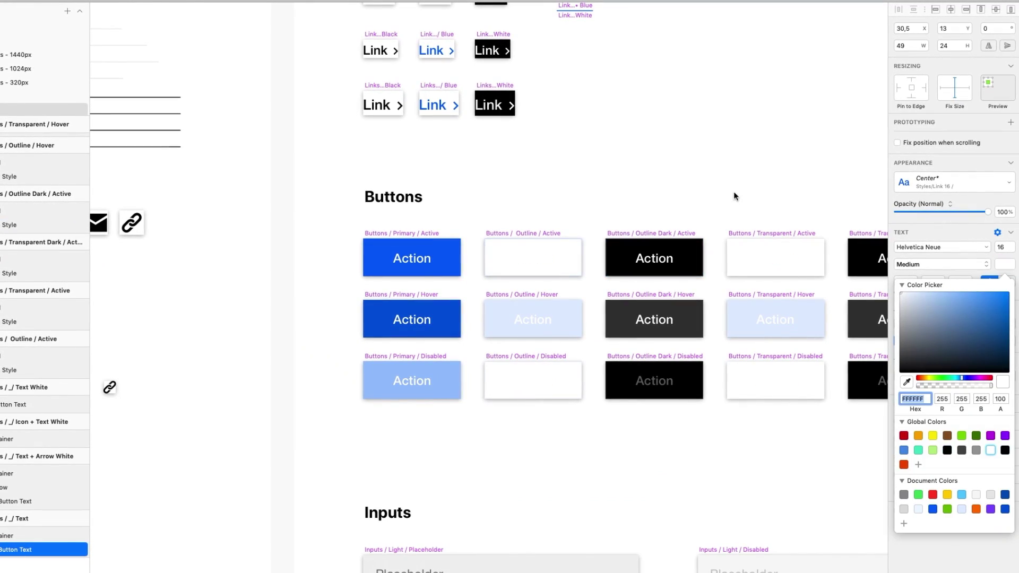
pyautogui.click(915, 312)
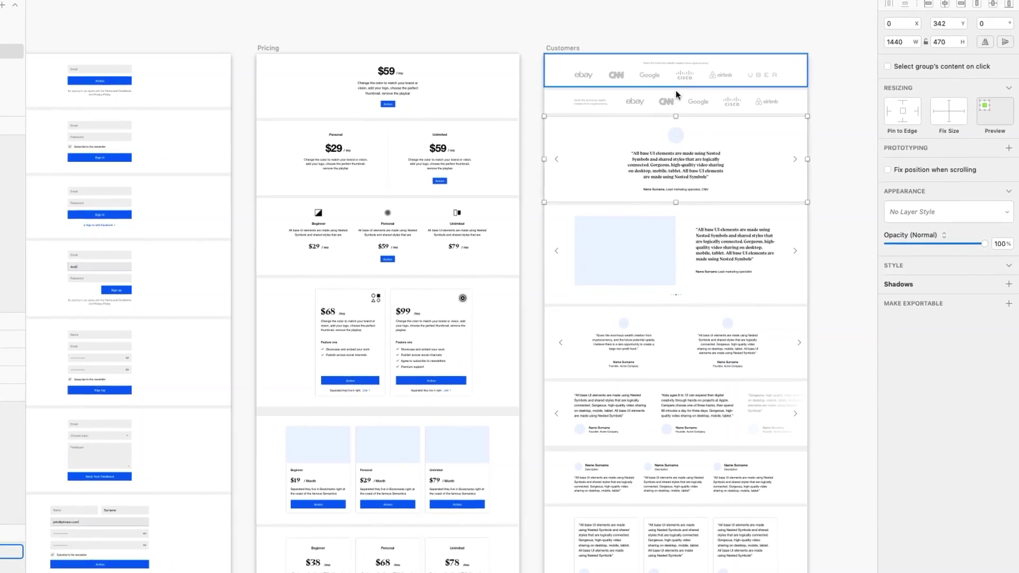
# - Bring in the Customers logo strip, recolour it white (#FFFFFF) and delete its caption text
pyautogui.click(657, 68)
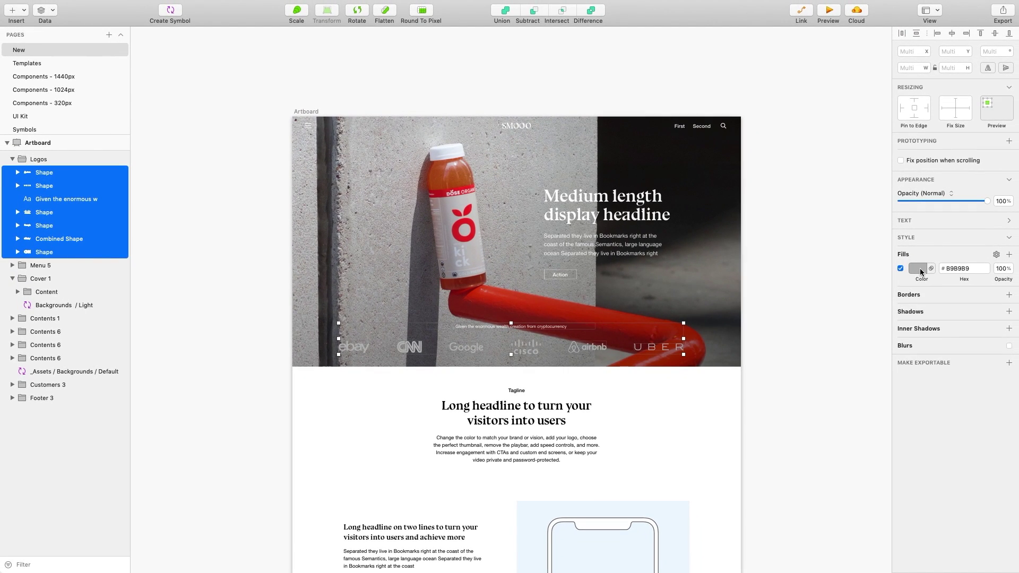
pyautogui.click(921, 270)
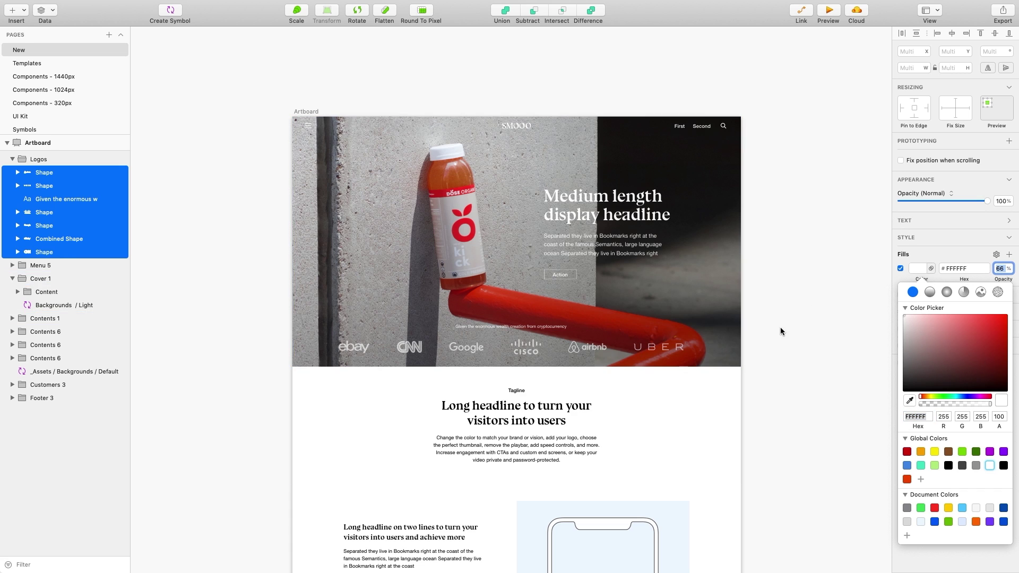
pyautogui.click(546, 328)
pyautogui.press('Delete')
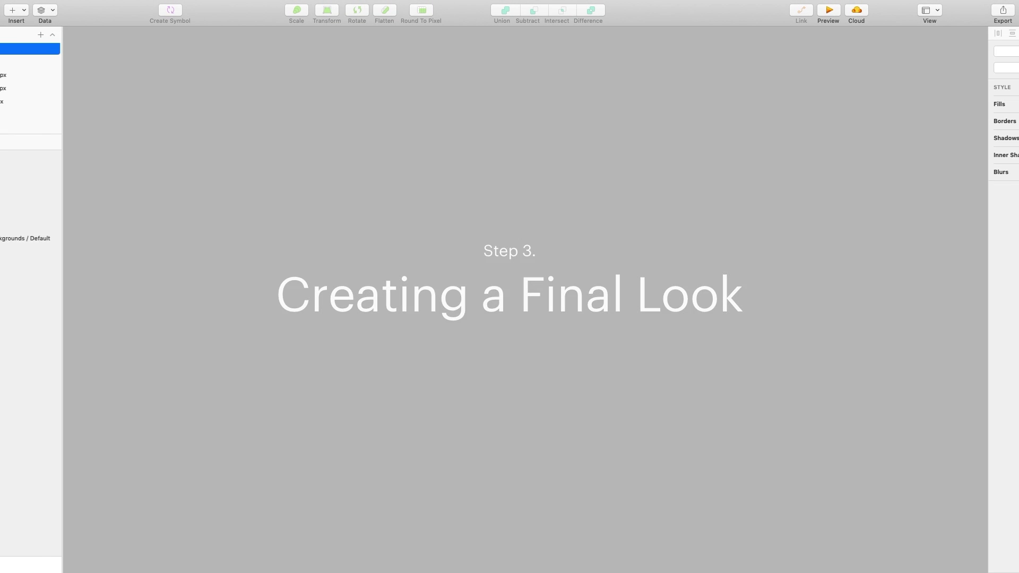
pyautogui.scroll(-3, 690, 405)
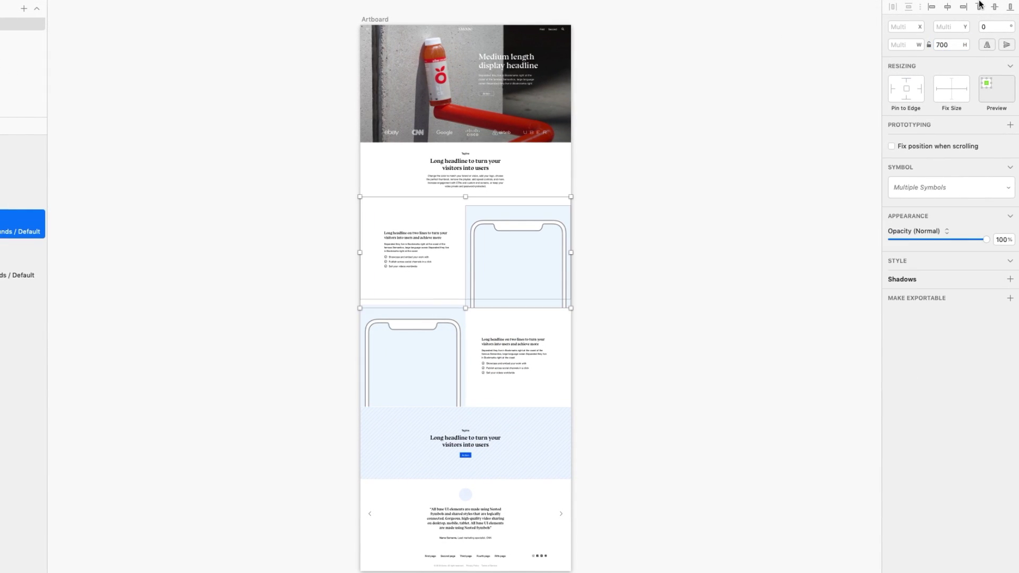
# - Set the section and footer Background overrides, adding a divider line above the footer
pyautogui.click(466, 247)
pyautogui.click(949, 306)
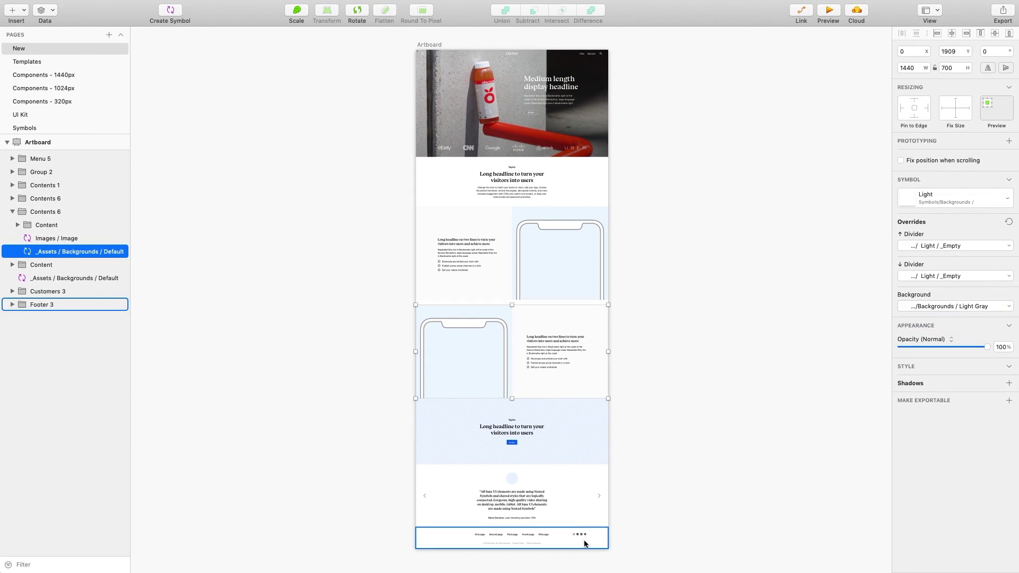
pyautogui.click(860, 399)
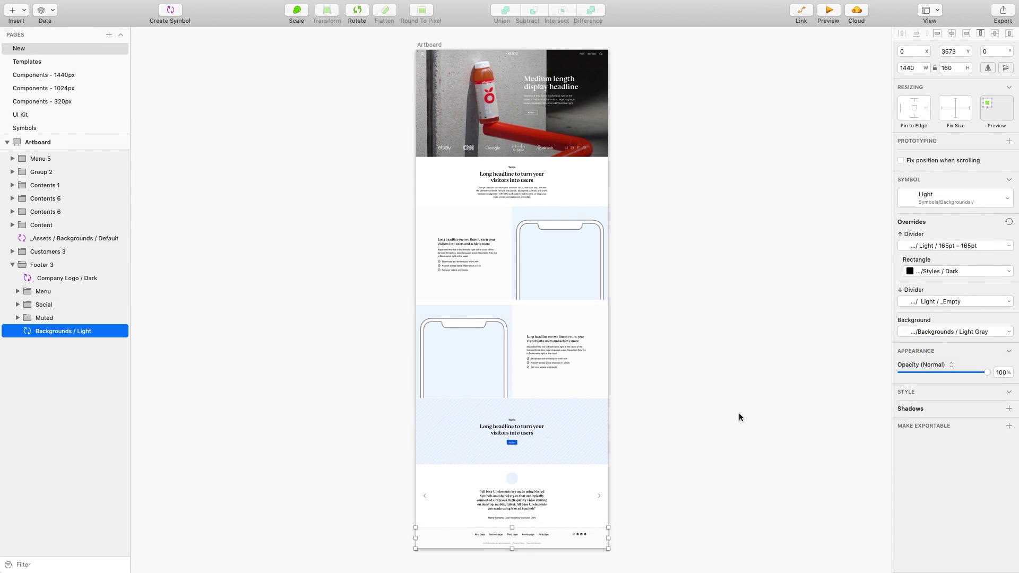
pyautogui.click(739, 413)
# - Fill the phone placeholder with a product photo and move the testimonials section above the footer
pyautogui.click(480, 360)
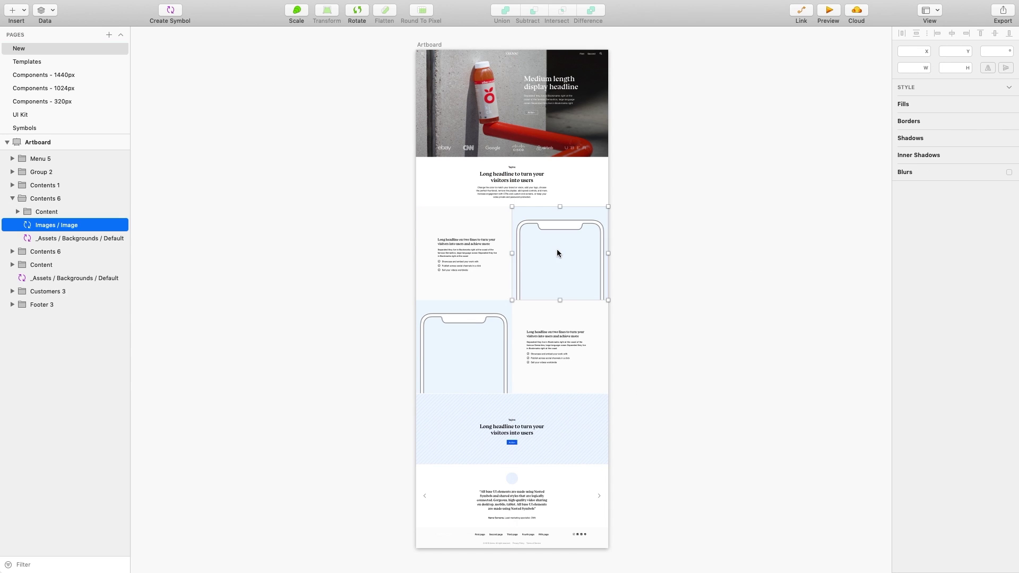
pyautogui.click(523, 509)
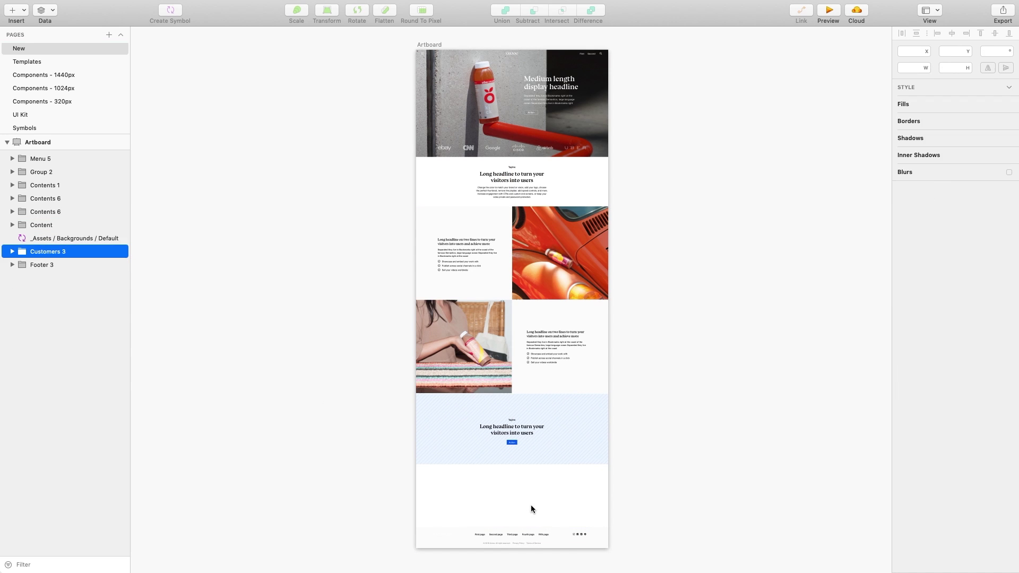
pyautogui.moveTo(532, 507)
pyautogui.mouseDown()
pyautogui.moveTo(514, 259)
pyautogui.moveTo(529, 488)
pyautogui.mouseUp()
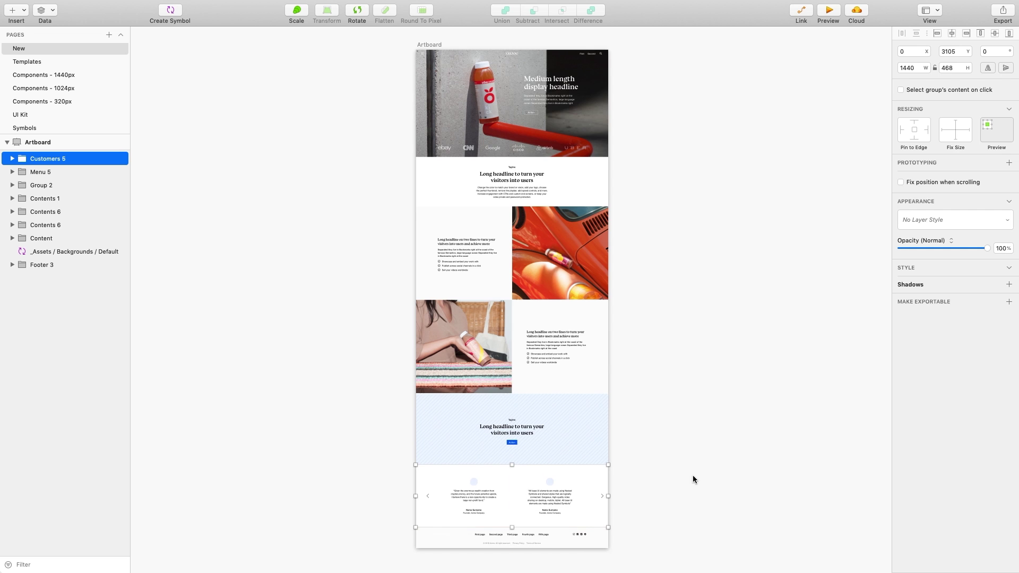
pyautogui.scroll(5, 693, 475)
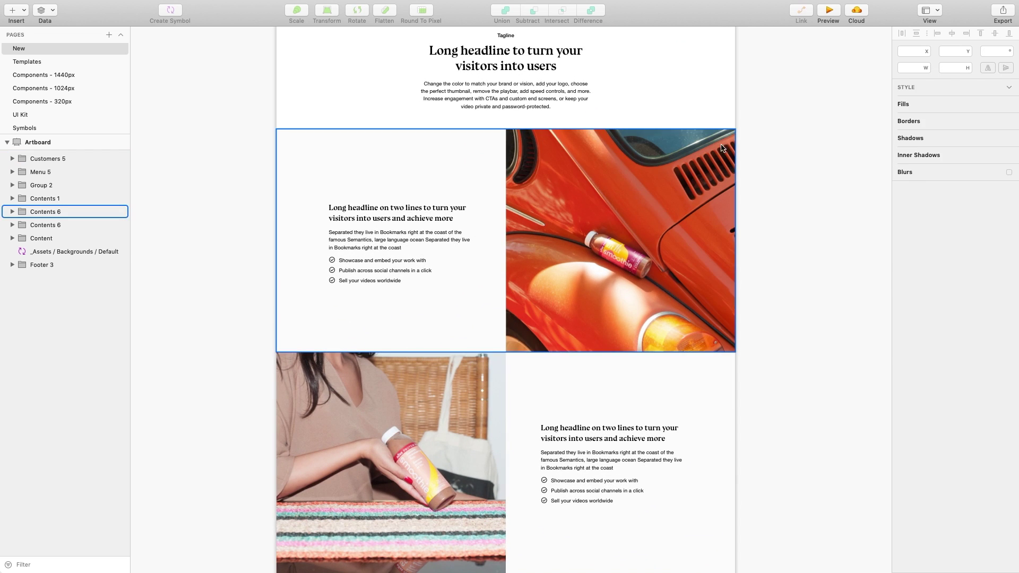
# - Replace both sections' bullet lists with the copied two-column text blurbs
pyautogui.click(381, 239)
pyautogui.click(381, 276)
pyautogui.hotkey('ctrl', 'shift', 'v')
pyautogui.click(593, 489)
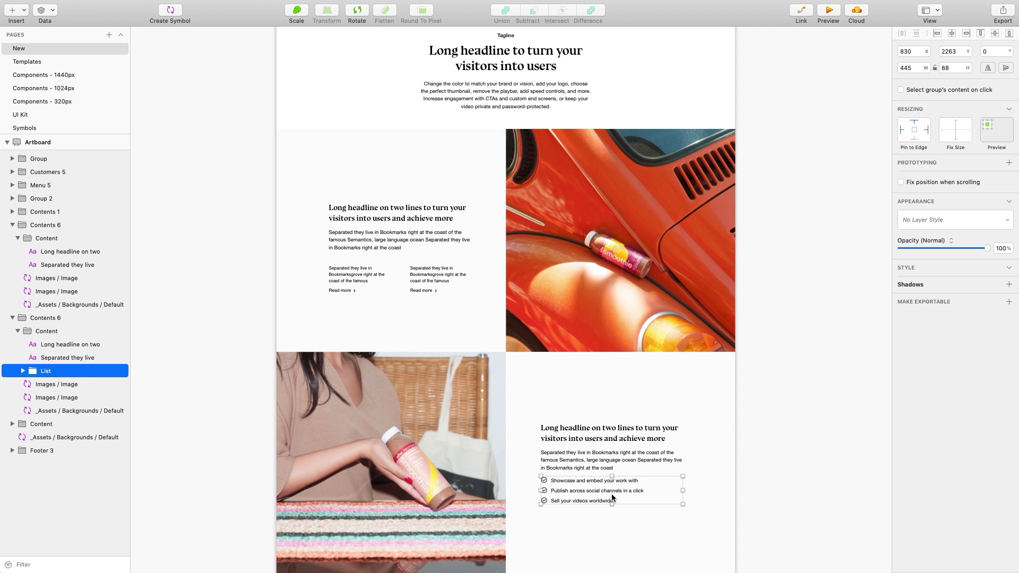
pyautogui.hotkey('ctrl', 'shift', 'v')
# - Set the body paragraphs to 70% opacity and check the primary orange in the UI Kit style guide
pyautogui.keyDown('shift'); pyautogui.click(505, 94); pyautogui.keyUp('shift')
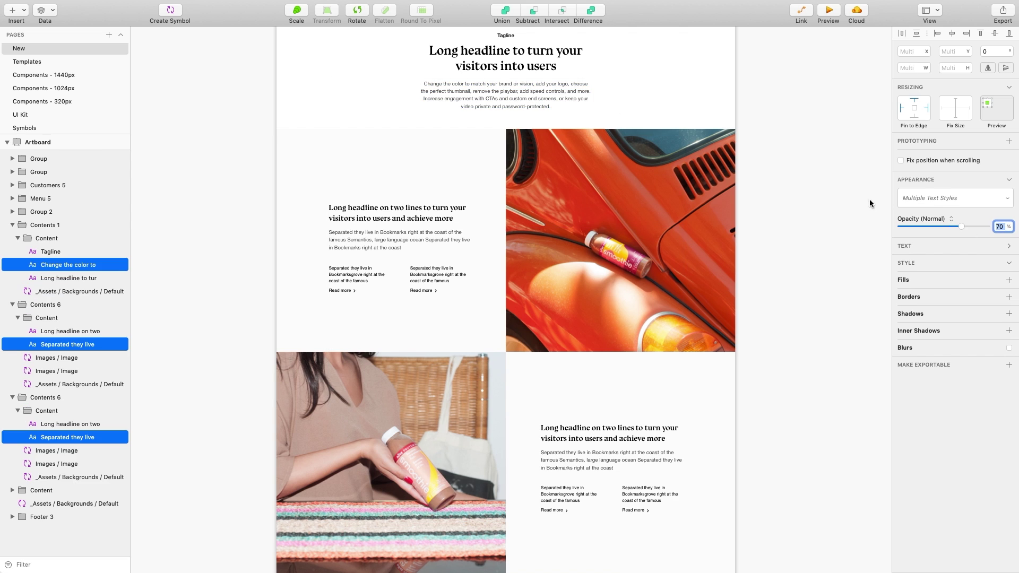
pyautogui.click(224, 183)
pyautogui.scroll(-10, 223, 184)
pyautogui.click(505, 273)
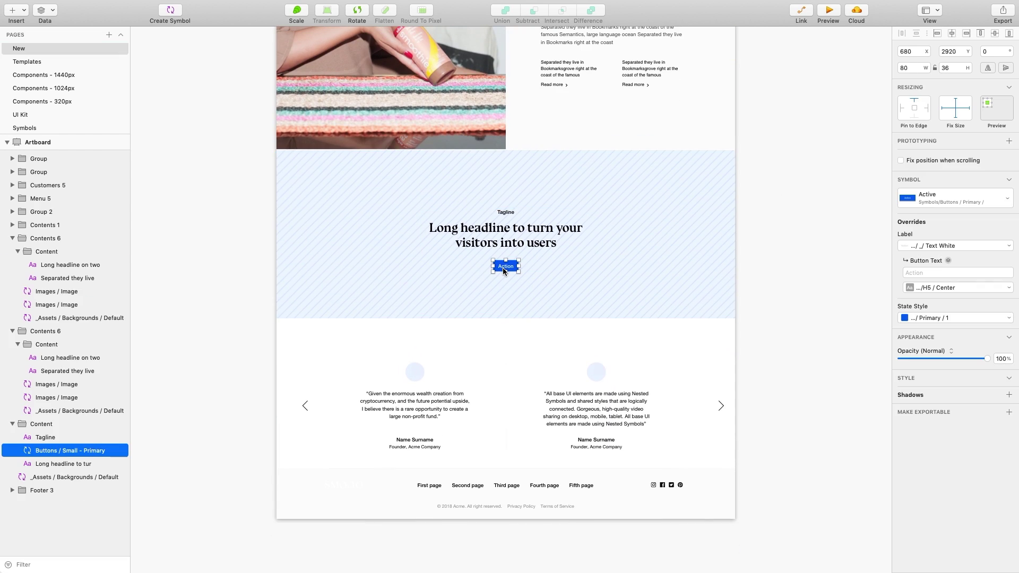
pyautogui.click(31, 114)
pyautogui.click(317, 179)
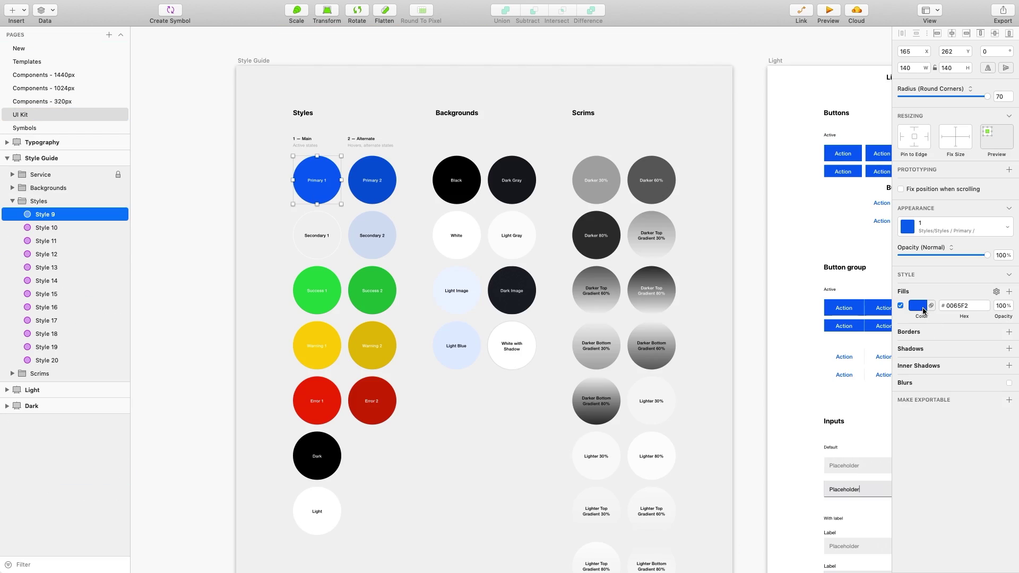
# - Give the call-to-action section a Primary/1 orange background override
pyautogui.click(19, 48)
pyautogui.click(345, 197)
pyautogui.click(952, 307)
pyautogui.click(844, 417)
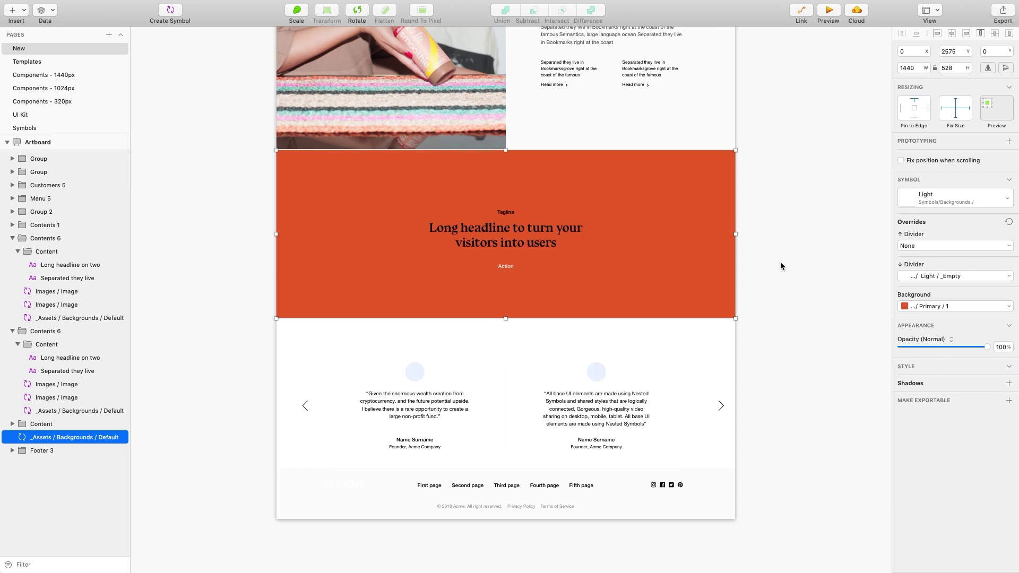
# - Give the Action button a light primary state style with a centered H6 label
pyautogui.click(505, 266)
pyautogui.click(956, 358)
pyautogui.click(844, 390)
pyautogui.click(955, 288)
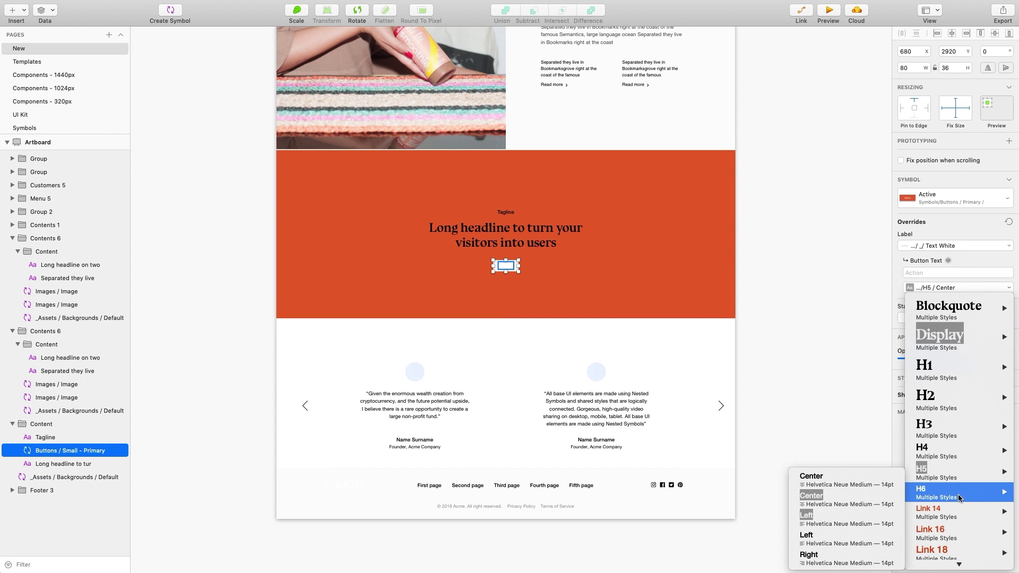
pyautogui.click(845, 498)
# - Restyle the section headline as centered white paragraph text alongside the button
pyautogui.click(734, 306)
pyautogui.click(507, 227)
pyautogui.click(955, 196)
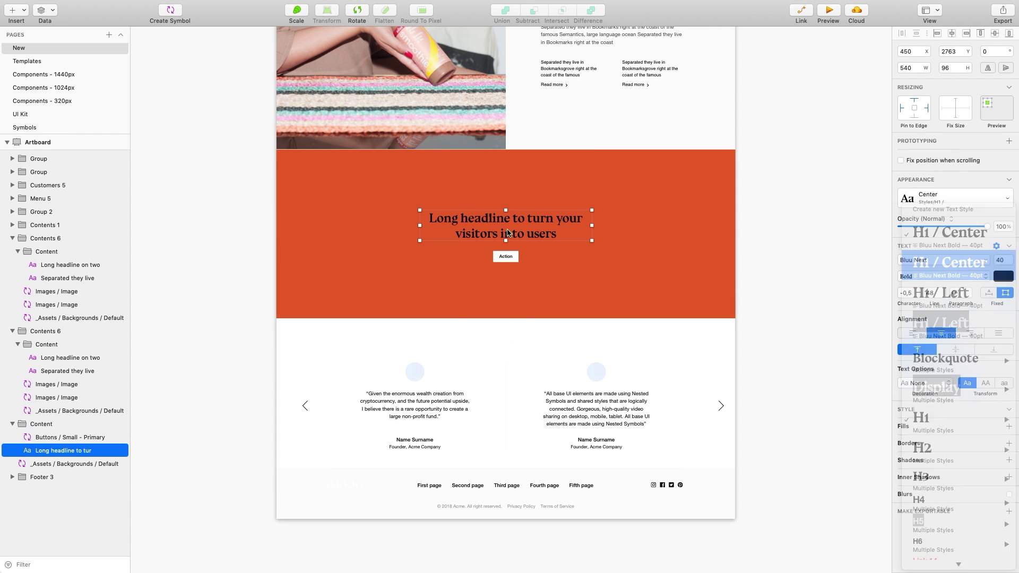
pyautogui.click(948, 233)
pyautogui.moveTo(420, 225); pyautogui.dragTo(350, 225)
pyautogui.keyDown('shift'); pyautogui.click(507, 269); pyautogui.keyUp('shift')
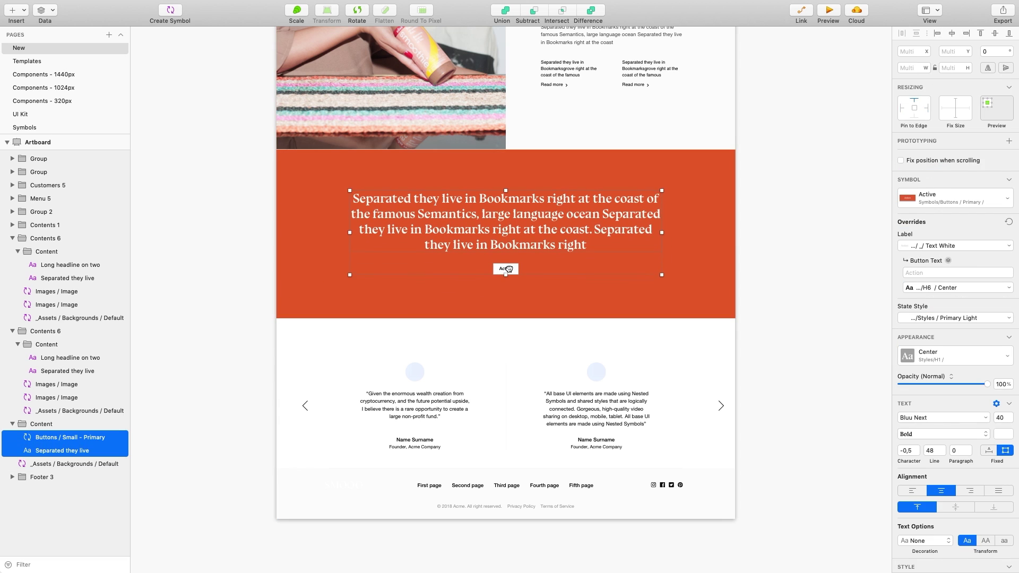
# - Fill both testimonial avatar placeholders with photos
pyautogui.click(414, 371)
pyautogui.click(955, 318)
pyautogui.click(956, 343)
pyautogui.click(787, 315)
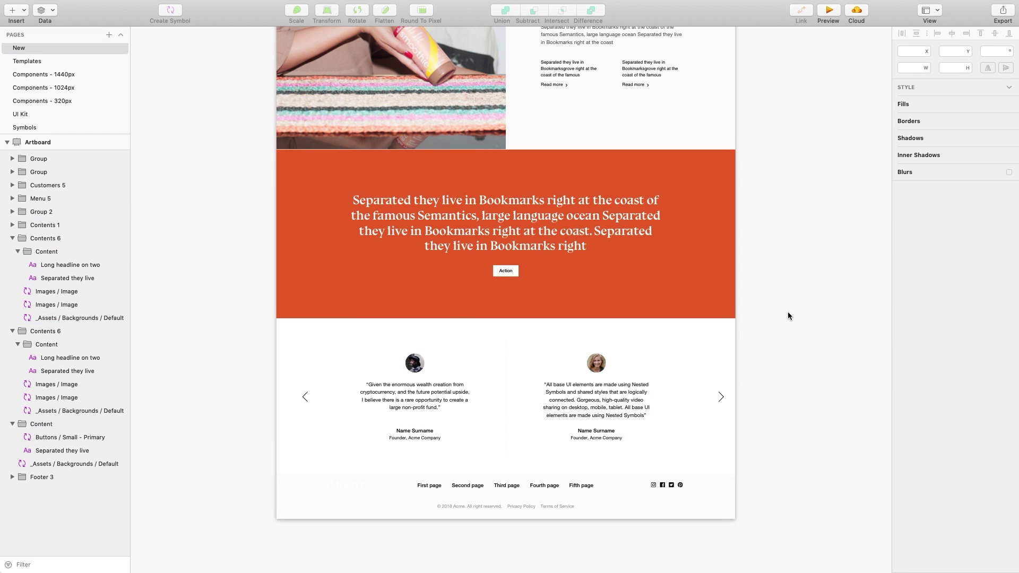
pyautogui.scroll(10, 813, 165)
pyautogui.scroll(-10, 813, 165)
pyautogui.scroll(12, 813, 165)
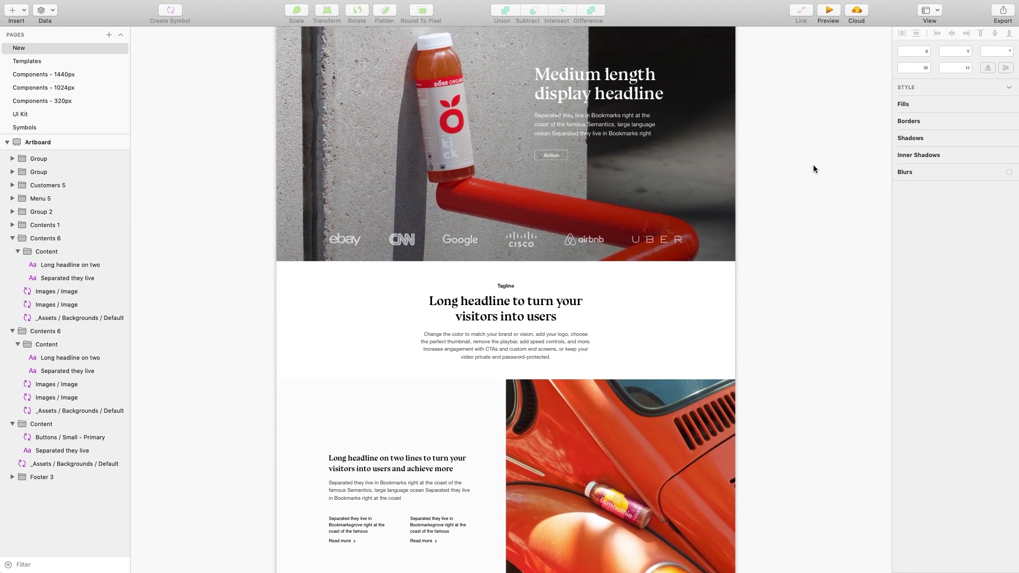
pyautogui.scroll(-10, 813, 165)
# - Select the landing page artboard to stretch it wider
pyautogui.click(37, 141)
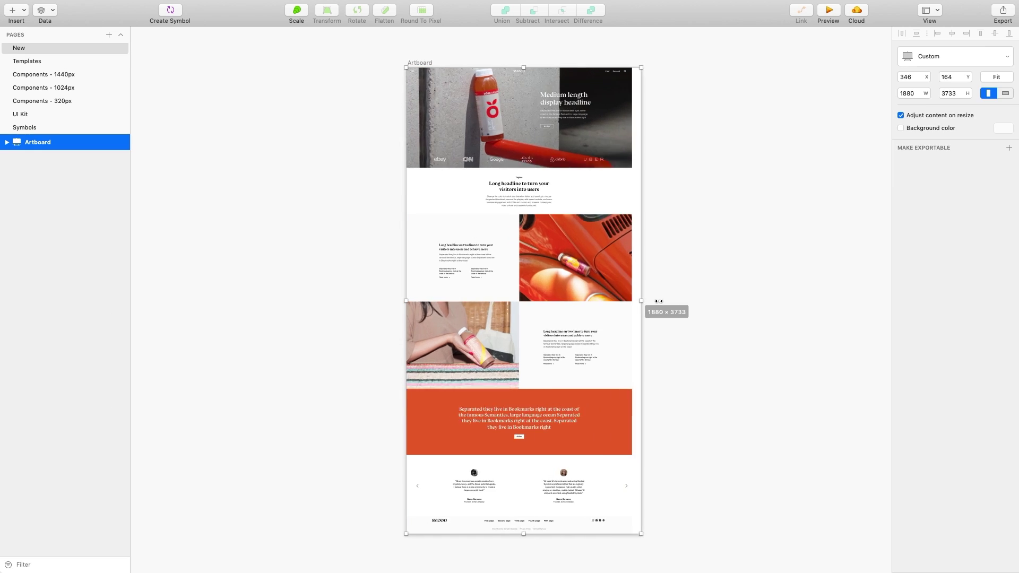